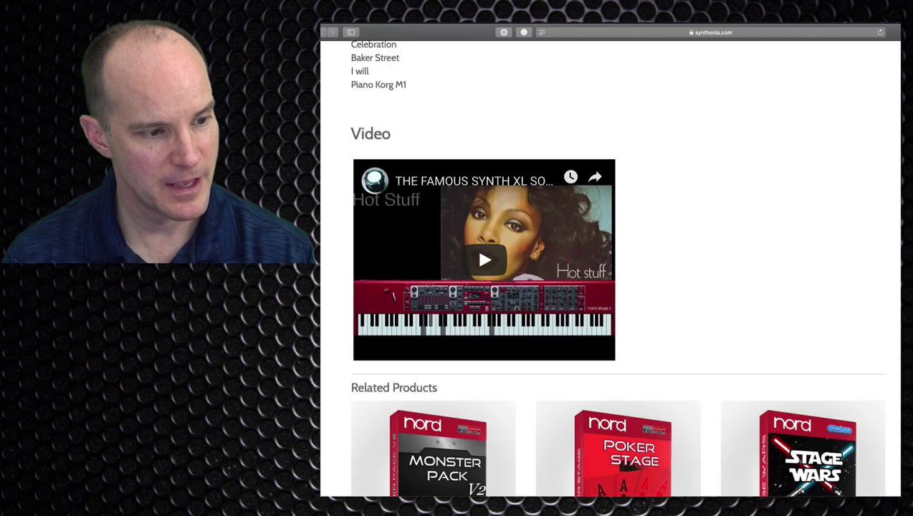
# Look over the sound library's product page, including its demo video and related products.
pyautogui.scroll(-5, 483, 258)
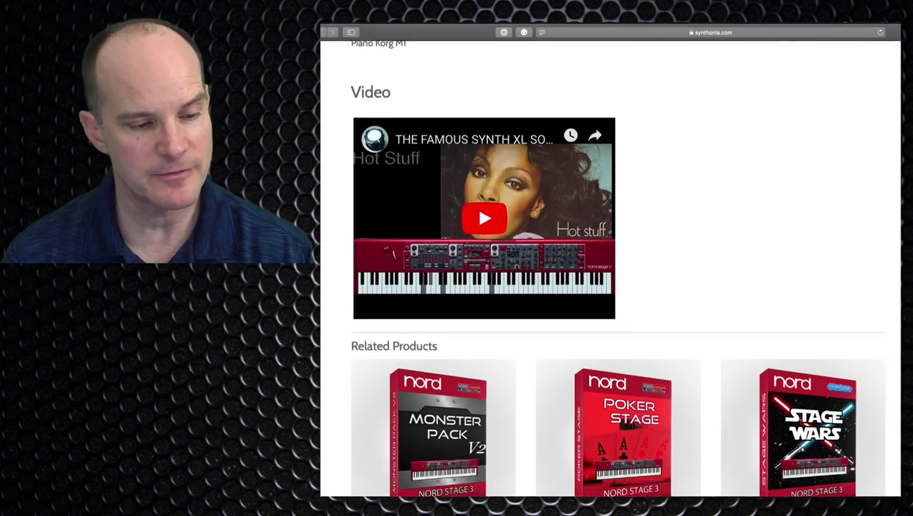
pyautogui.scroll(2, 483, 258)
pyautogui.scroll(15, 609, 287)
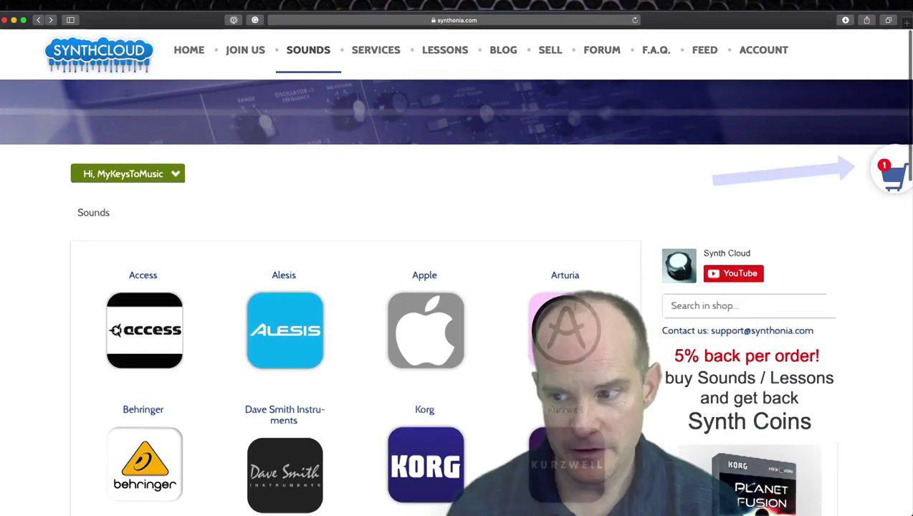
# Open the Nord Keyboards category in the Sounds catalogue and browse its keyboard models.
pyautogui.moveTo(899, 175)
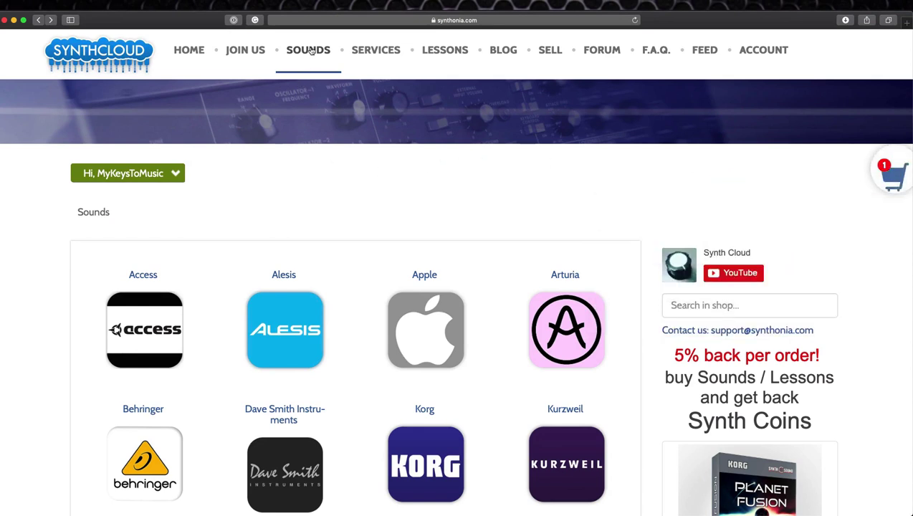
pyautogui.scroll(-5, 293, 259)
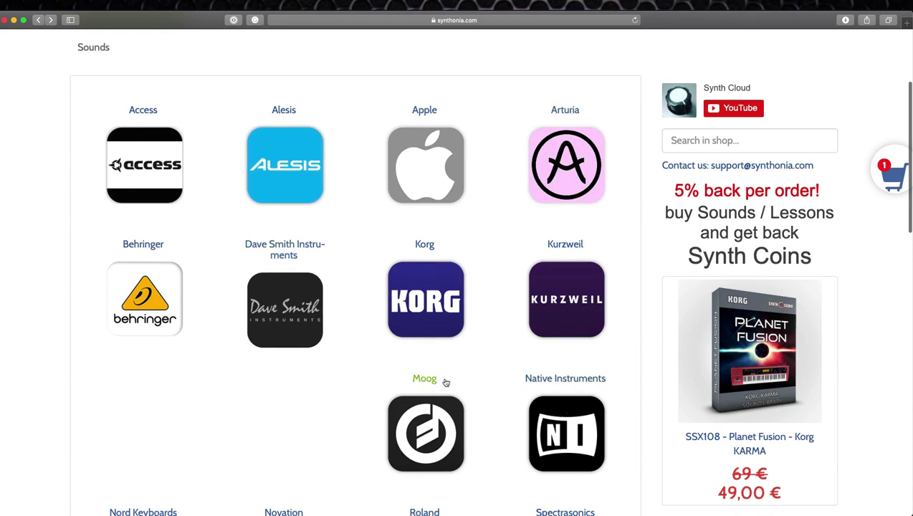
pyautogui.scroll(-6, 446, 382)
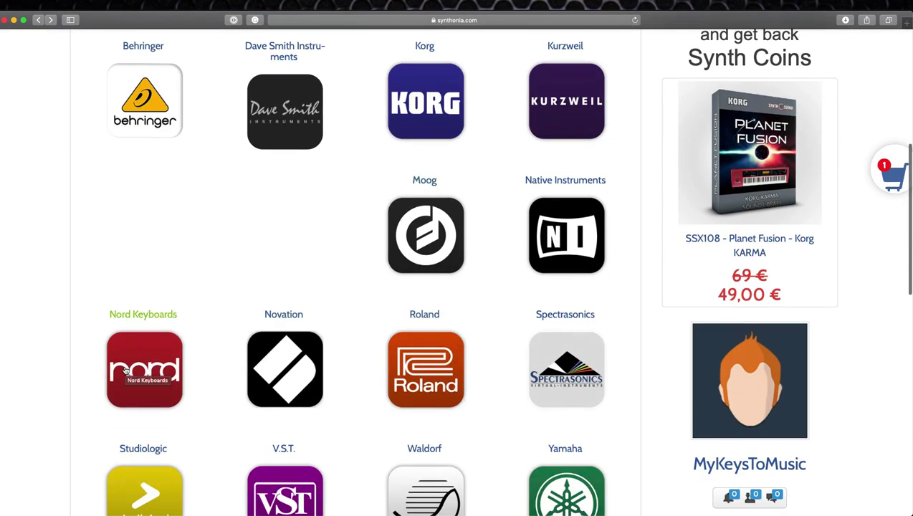
pyautogui.click(144, 369)
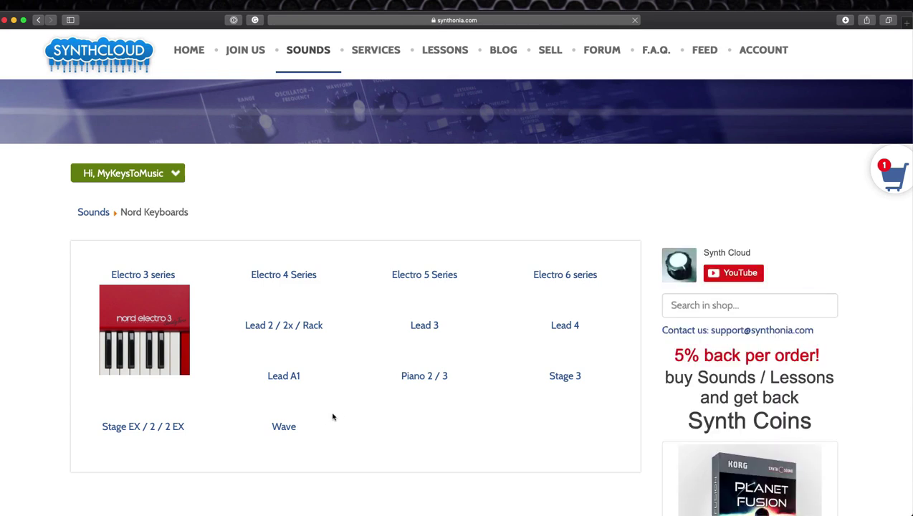
pyautogui.scroll(-2, 308, 436)
pyautogui.scroll(-1, 308, 435)
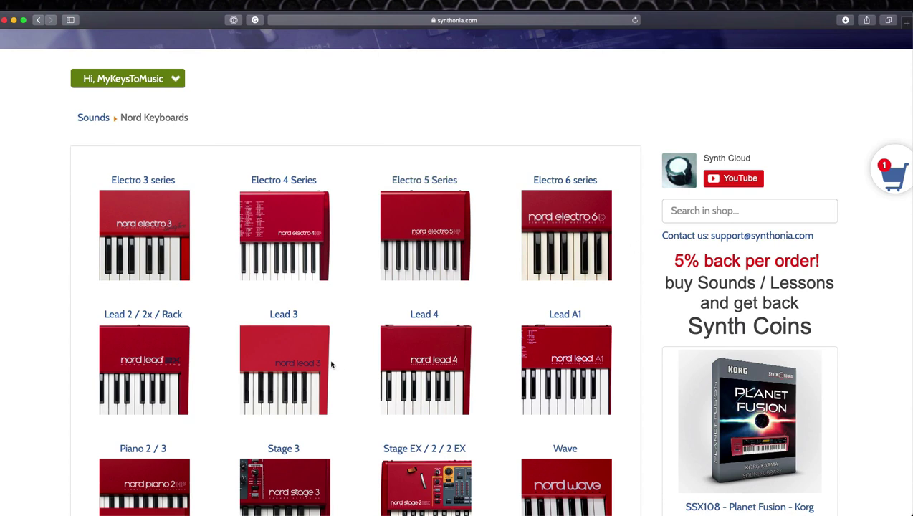
pyautogui.scroll(-3, 380, 359)
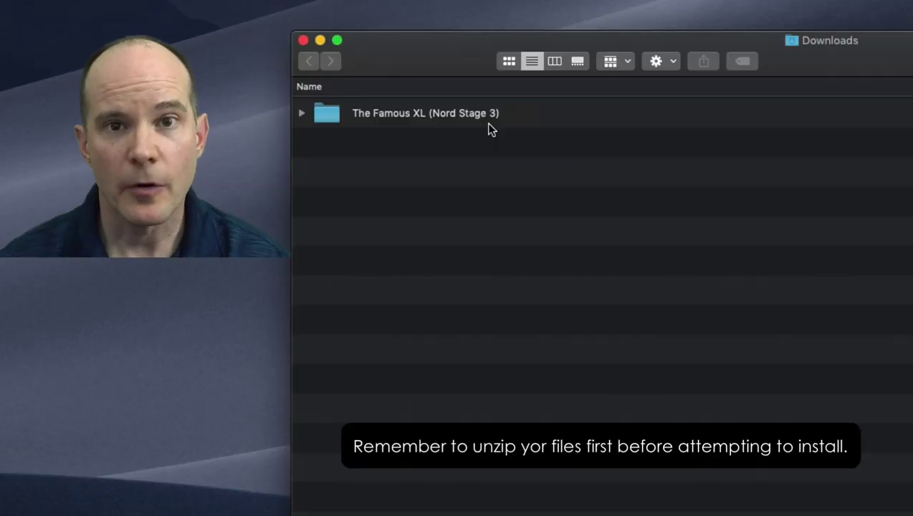
# In Finder, open The Famous XL (Nord Stage 3) folder in Downloads and preview AnteVideo_Nord_Stage3_TheFamousSynthXL.jpg, closing the image when done.
pyautogui.doubleClick(428, 116)
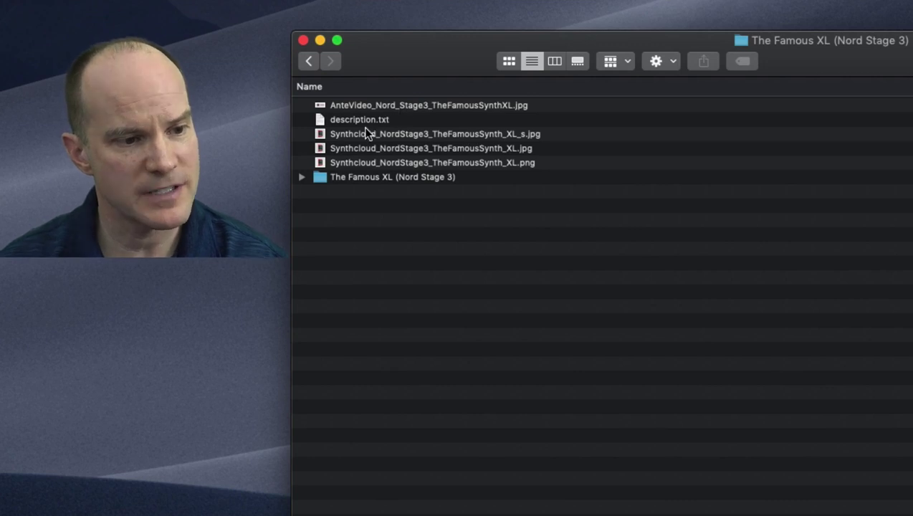
pyautogui.doubleClick(434, 108)
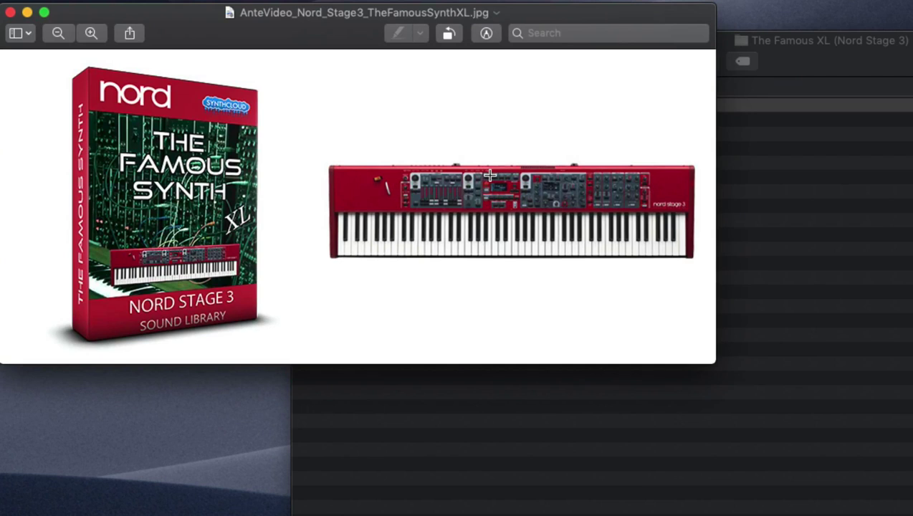
pyautogui.press('super+w')
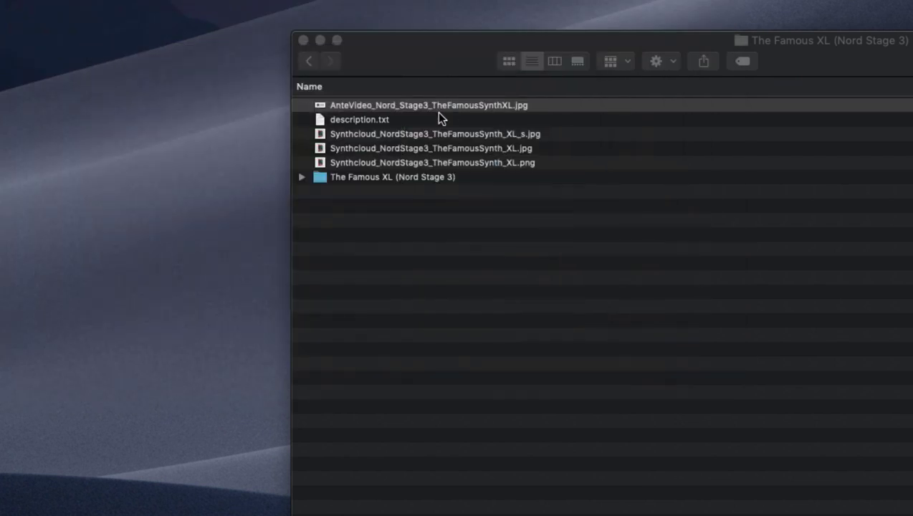
# Read through description.txt, including its patches list, and close the file.
pyautogui.doubleClick(366, 120)
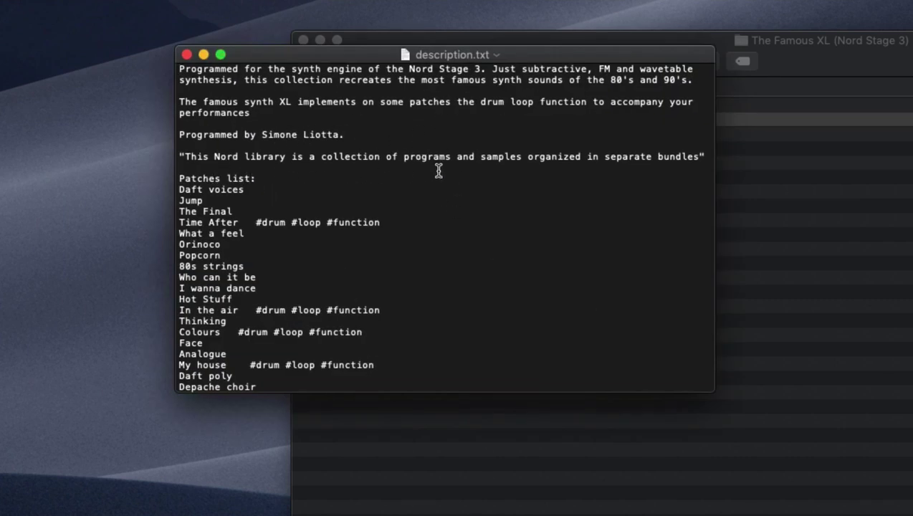
pyautogui.scroll(-7, 492, 176)
pyautogui.scroll(7, 492, 176)
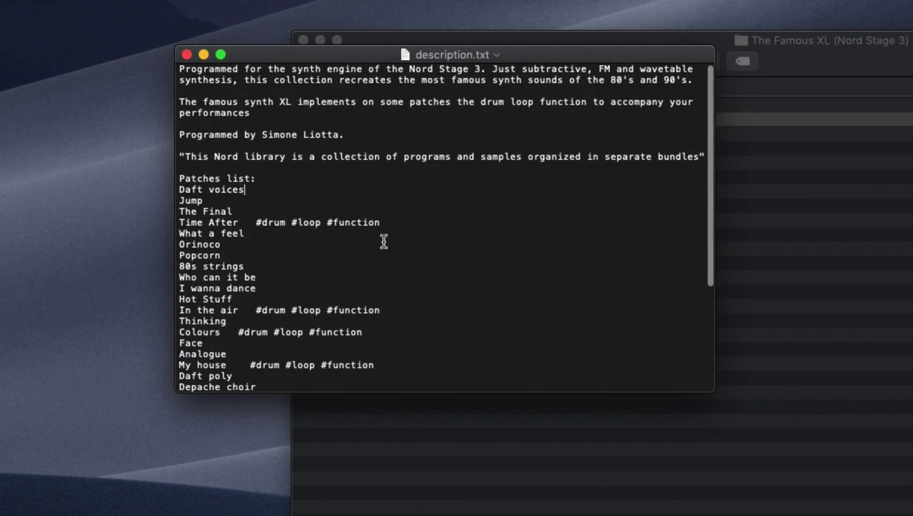
pyautogui.press('super+w')
# Preview and close each of the three Synthcloud_NordStage3_TheFamousSynth_XL cover images.
pyautogui.doubleClick(413, 135)
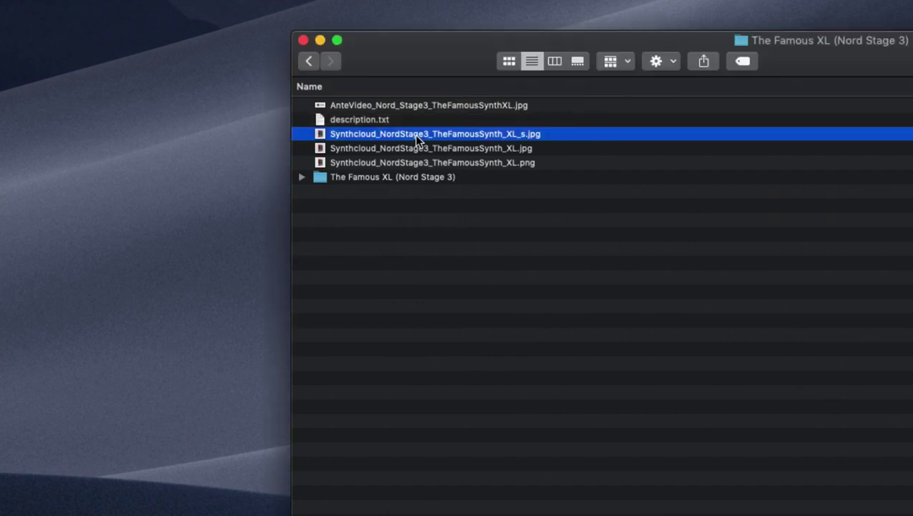
pyautogui.press('super+w')
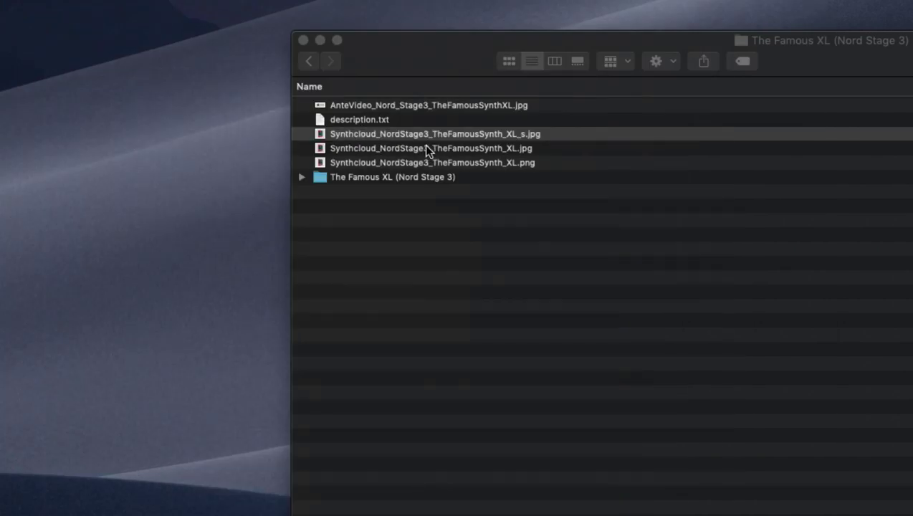
pyautogui.doubleClick(423, 145)
pyautogui.press('super+w')
pyautogui.doubleClick(459, 162)
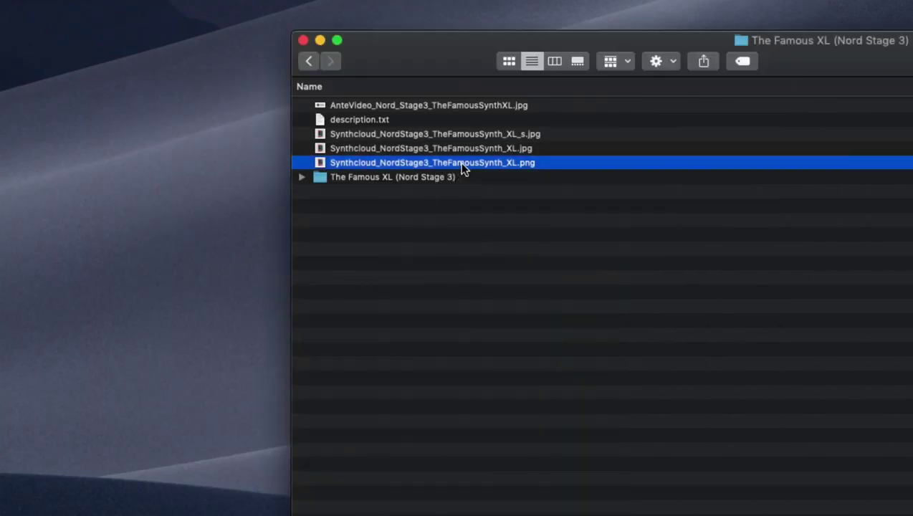
pyautogui.press('super+w')
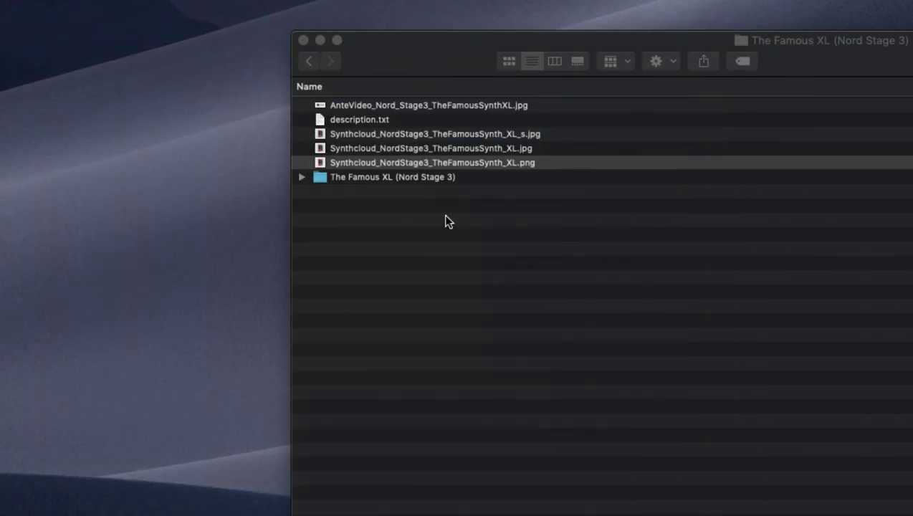
# Open the nested The Famous XL (Nord Stage 3) folder and read Drum Loop instructions.pdf and How to install.pdf, closing each document.
pyautogui.doubleClick(396, 177)
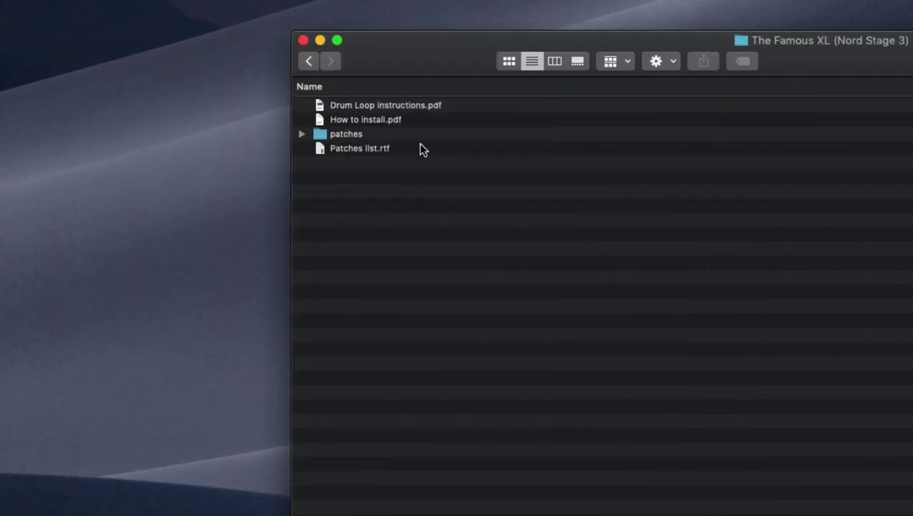
pyautogui.doubleClick(366, 106)
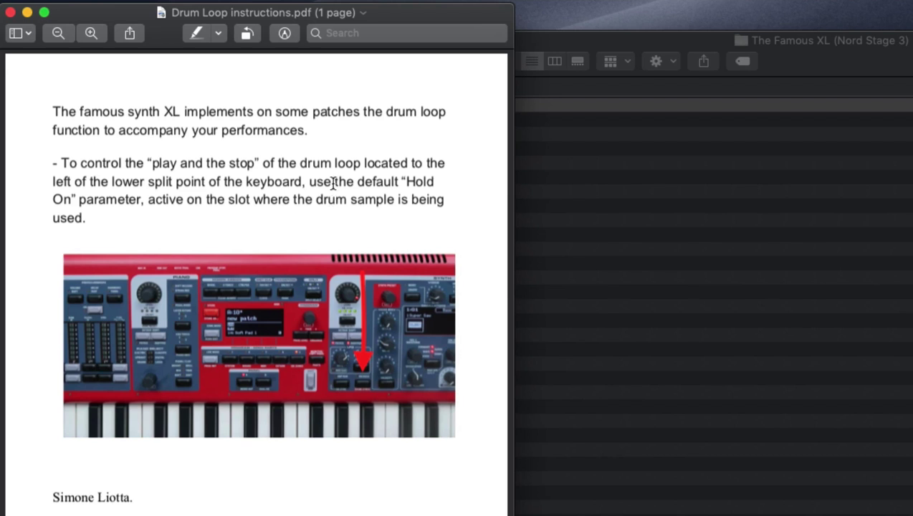
pyautogui.press('super+w')
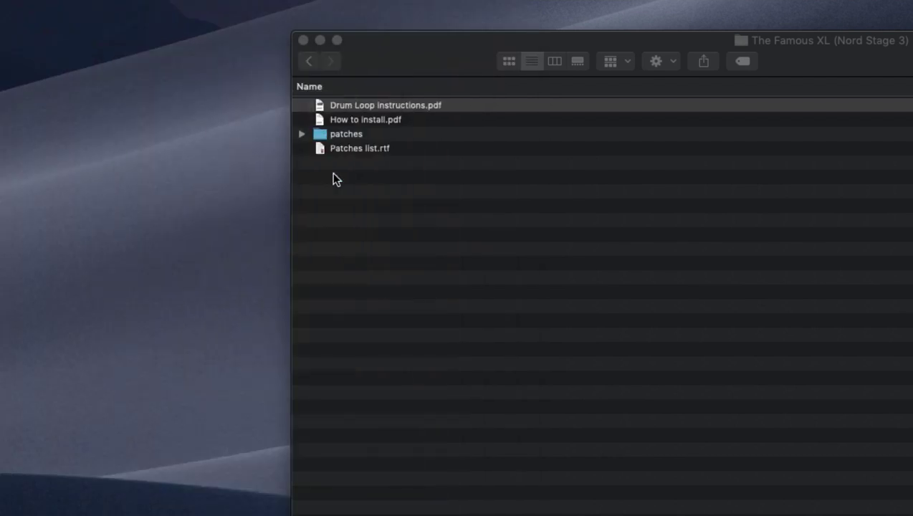
pyautogui.doubleClick(372, 120)
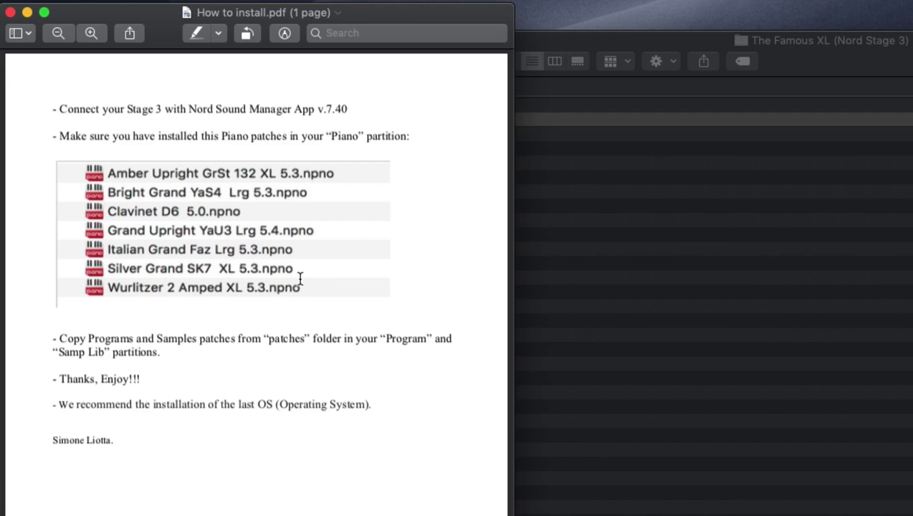
pyautogui.press('super+w')
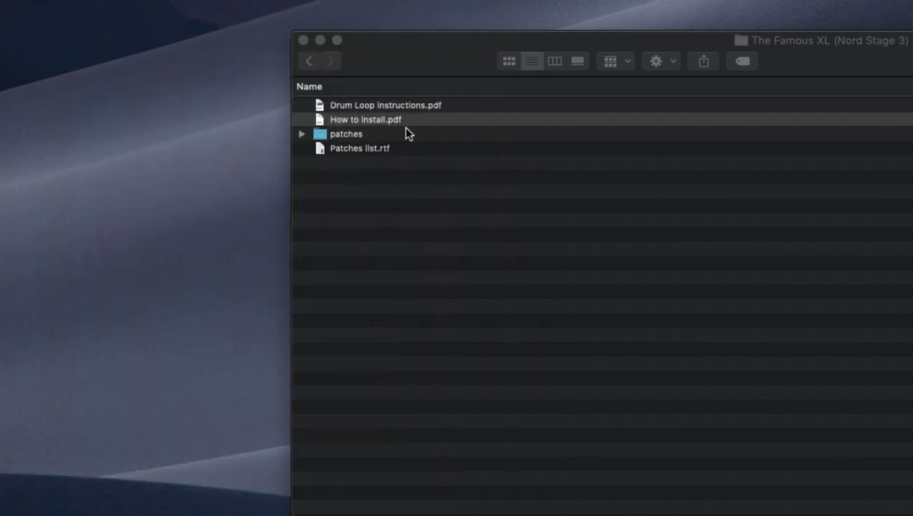
# Read Patches list.rtf from start to end, checking the patch names, times and drum loop tags, and close it.
pyautogui.click(371, 154)
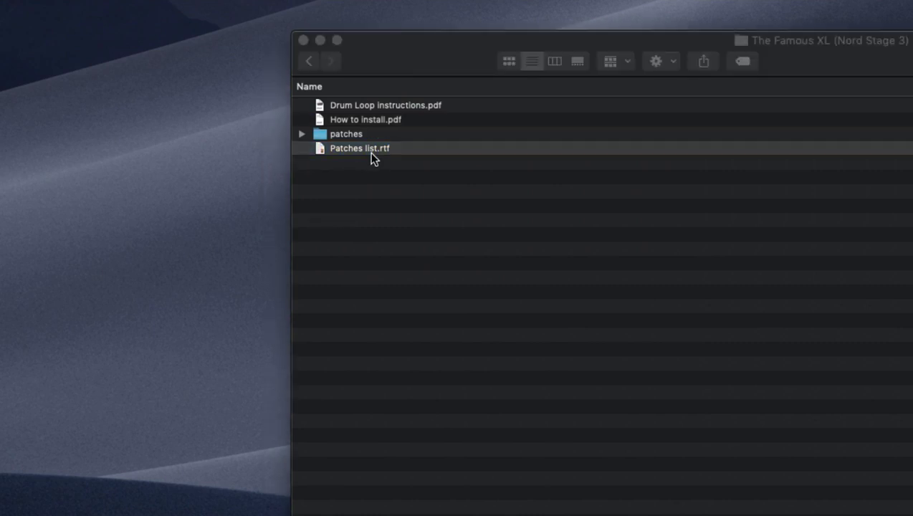
pyautogui.doubleClick(369, 152)
pyautogui.scroll(-8, 350, 253)
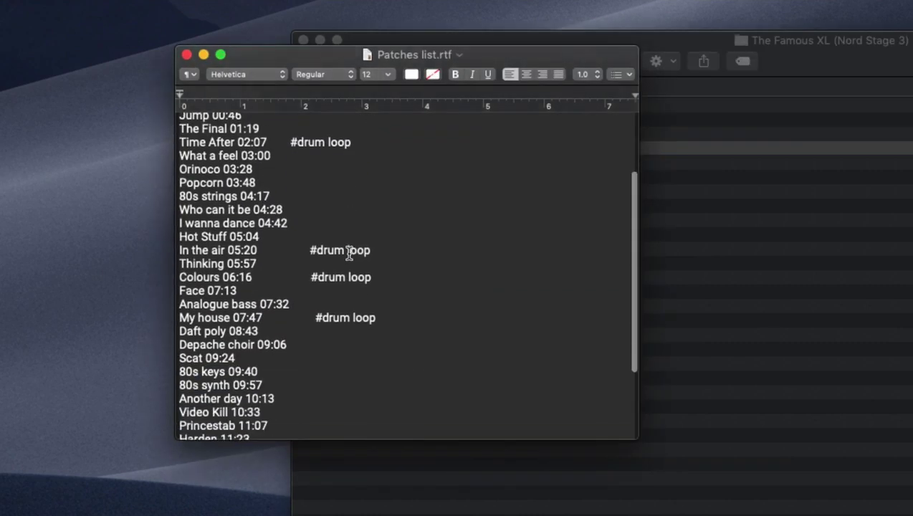
pyautogui.scroll(10, 349, 253)
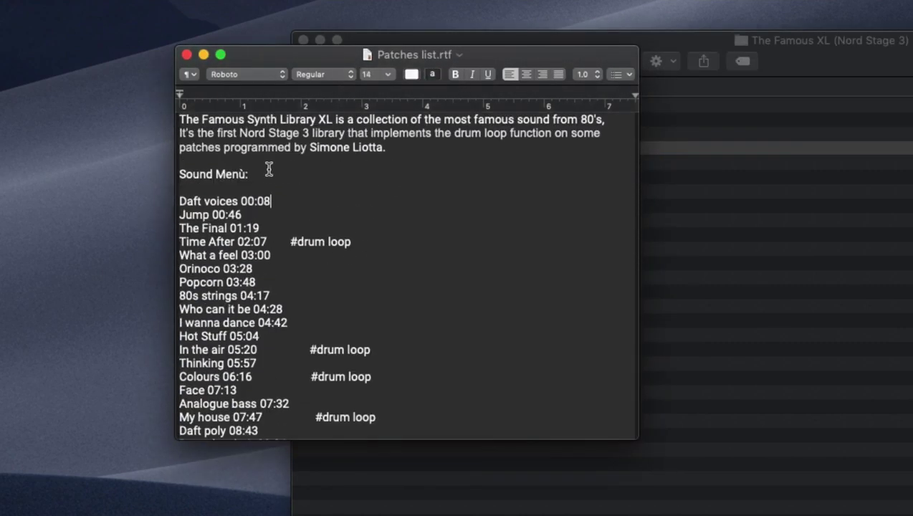
pyautogui.click(281, 203)
pyautogui.scroll(-8, 260, 281)
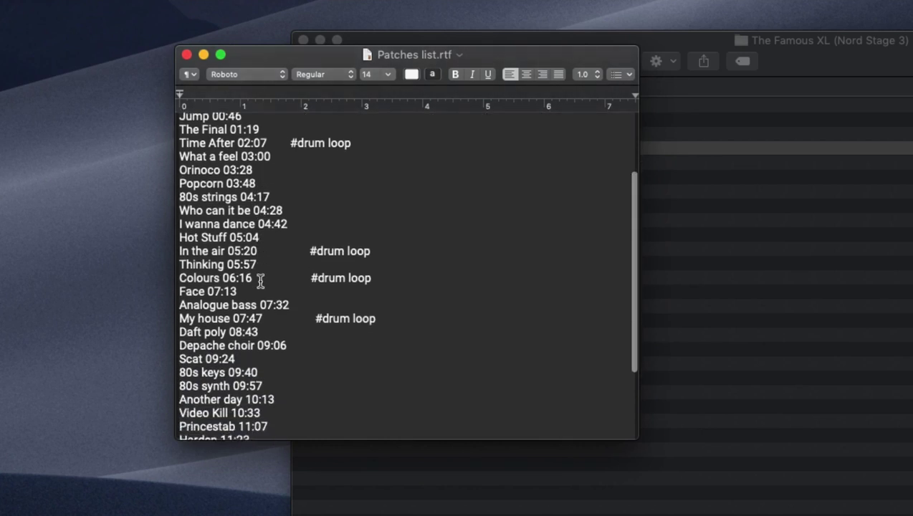
pyautogui.scroll(-3, 260, 282)
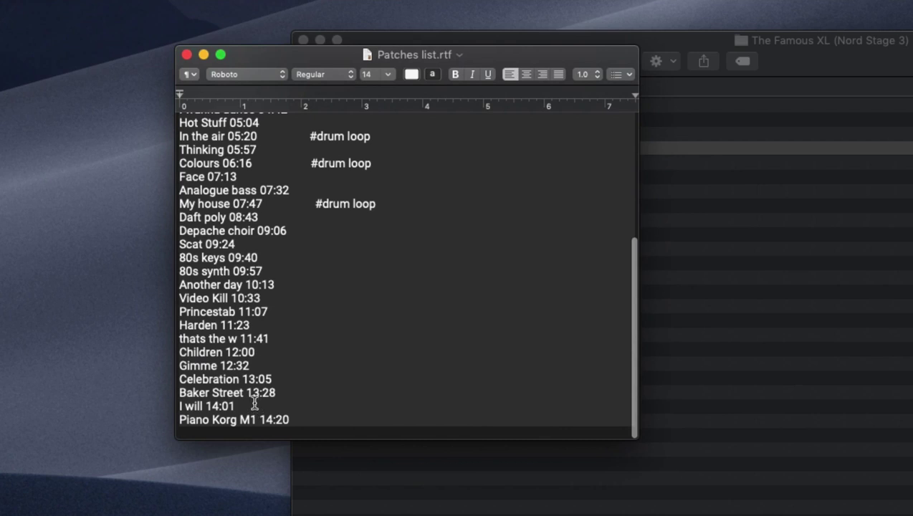
pyautogui.scroll(10, 252, 396)
pyautogui.scroll(2, 252, 393)
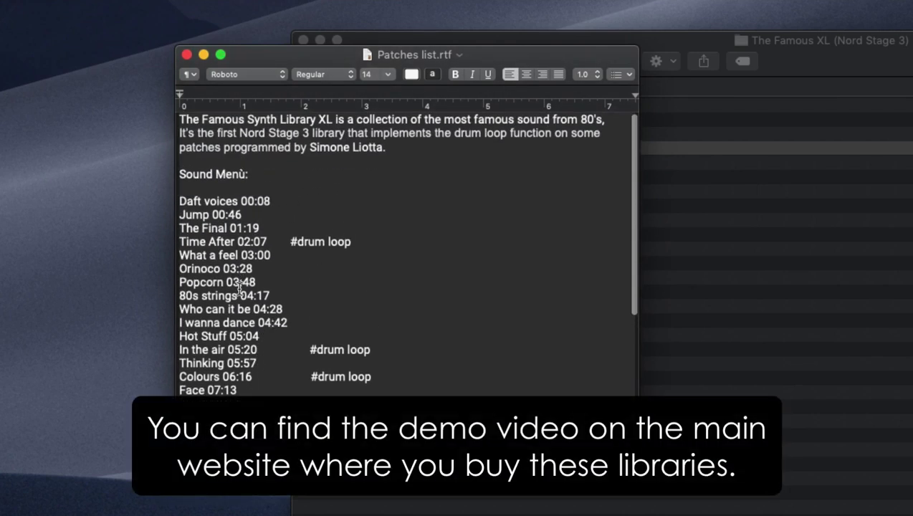
pyautogui.press('super+w')
# Expand the patches folder down to the Program and Samp Lib contents of 80s keys SL, and select 80s keys SL.ns3f.
pyautogui.click(336, 147)
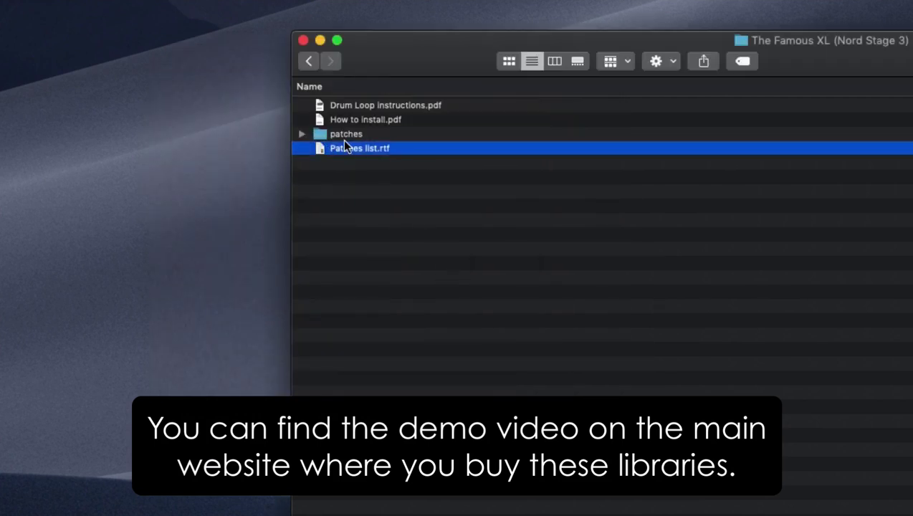
pyautogui.click(301, 134)
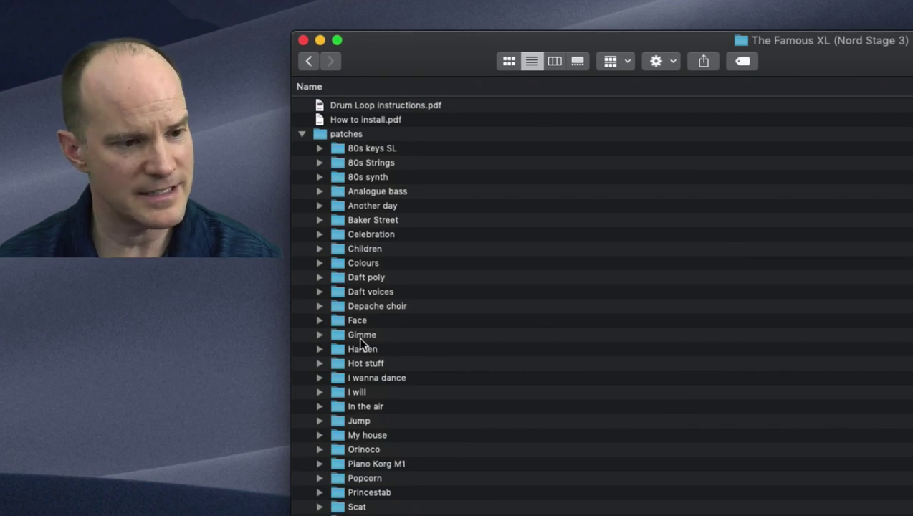
pyautogui.click(319, 148)
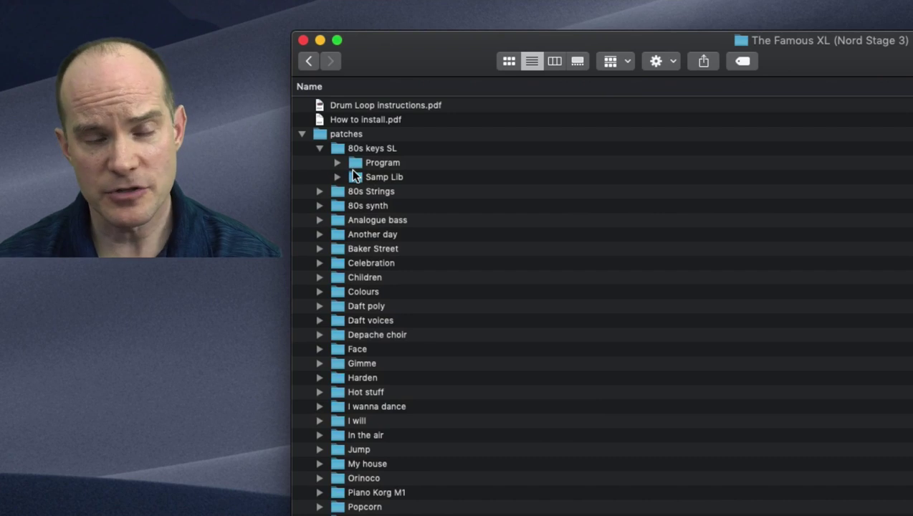
pyautogui.click(336, 164)
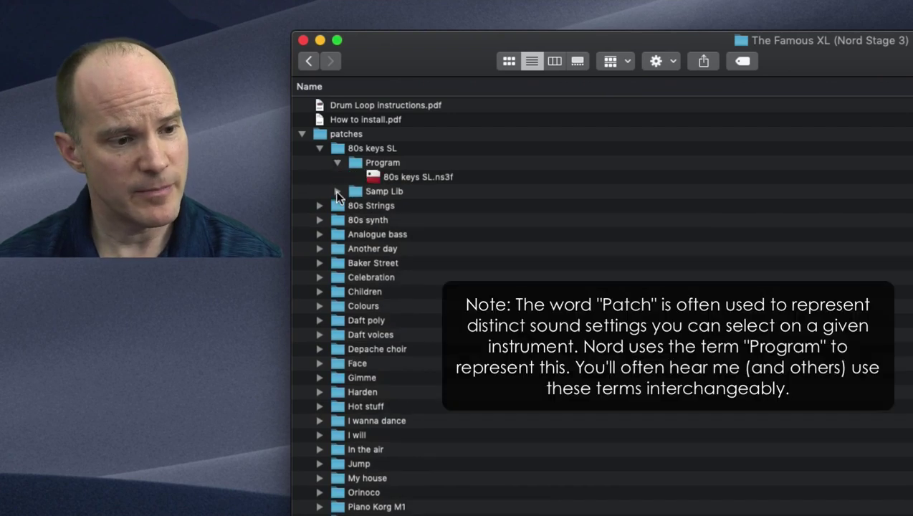
pyautogui.click(336, 190)
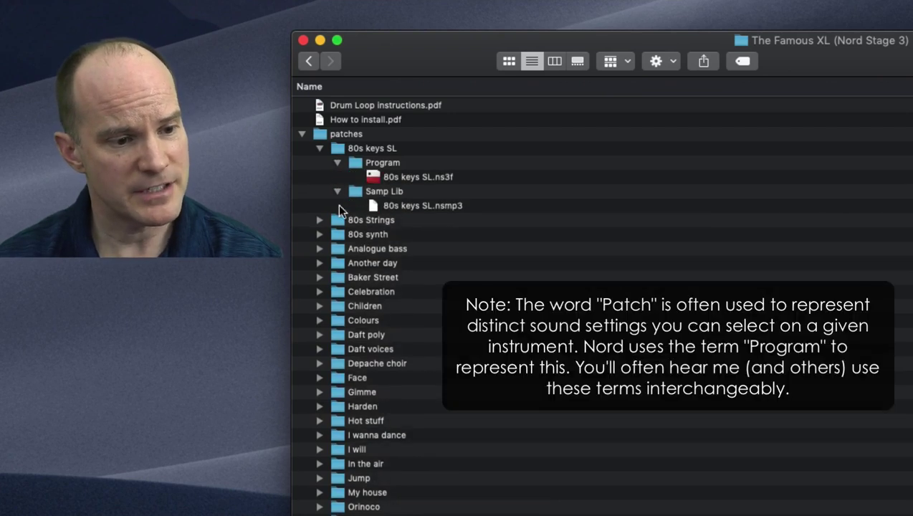
pyautogui.click(409, 152)
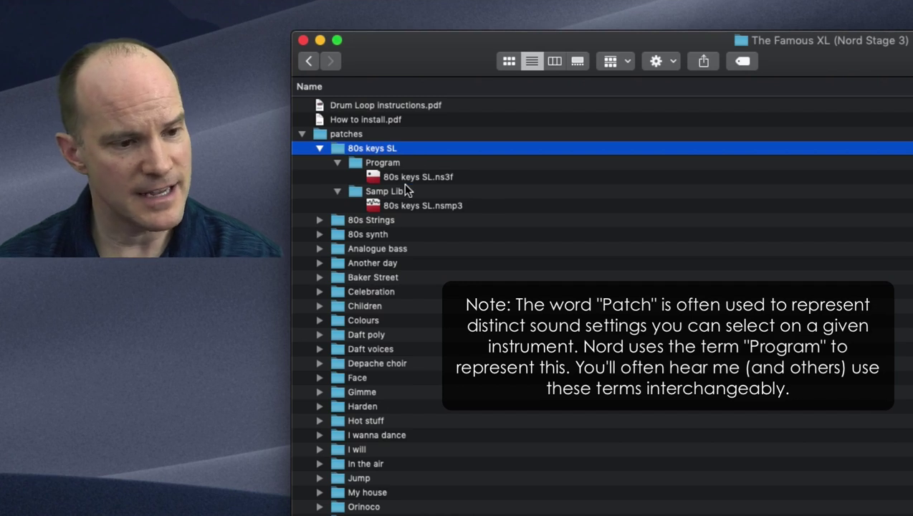
pyautogui.click(408, 178)
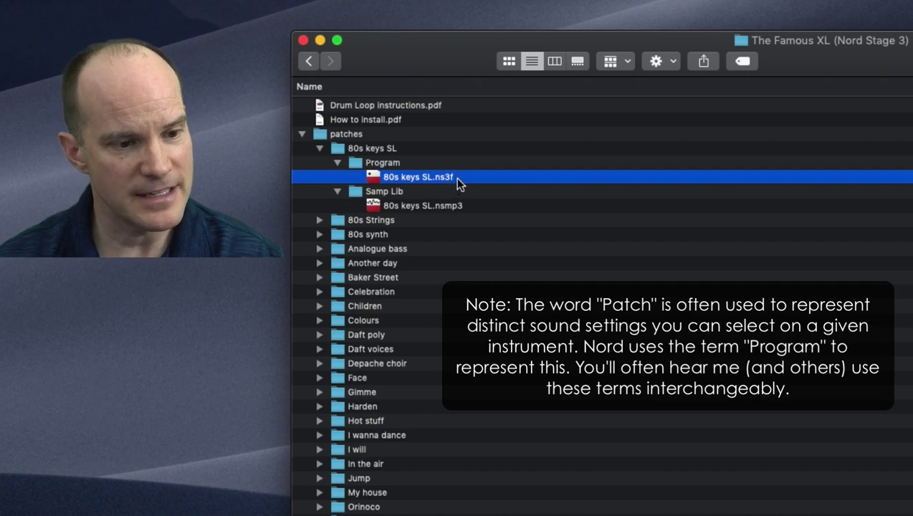
# Select the sample file 80s keys SL.nsmp3, and collapse its Samp Lib, Program and 80s keys SL folders.
pyautogui.click(434, 212)
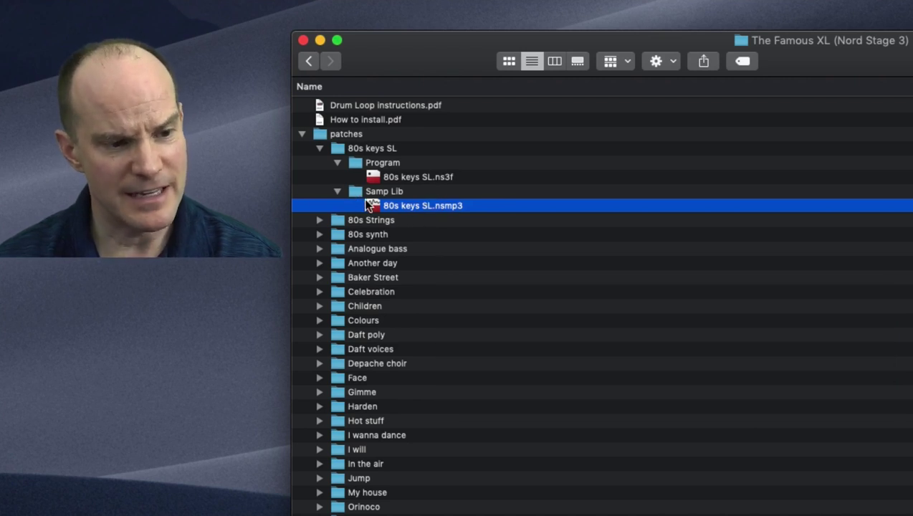
pyautogui.click(334, 189)
pyautogui.click(338, 163)
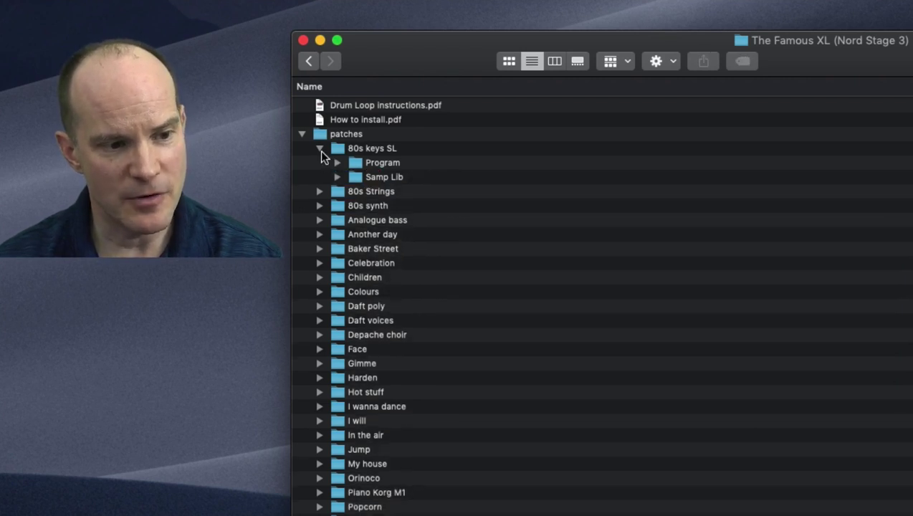
pyautogui.click(319, 149)
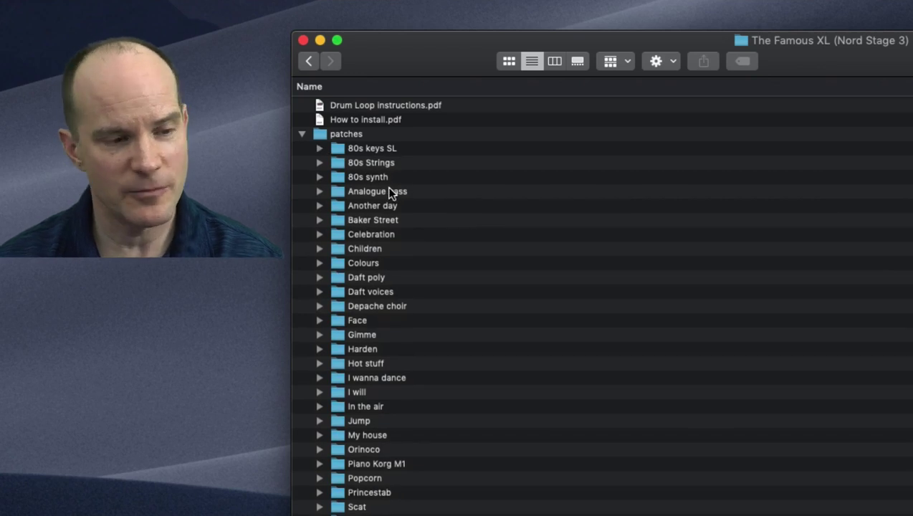
# Expand the 80s keys SL, 80s Strings and 80s synth folders to compare their subfolders, and collapse all three again.
pyautogui.click(319, 148)
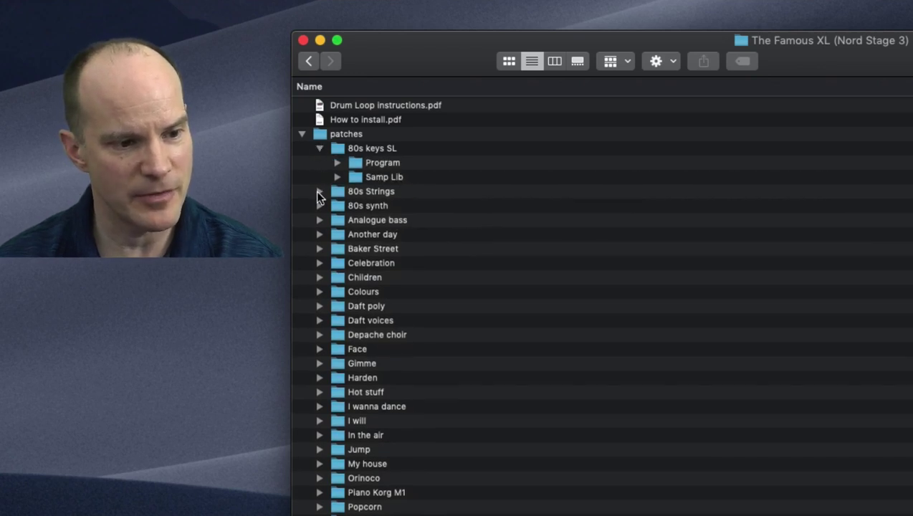
pyautogui.click(320, 191)
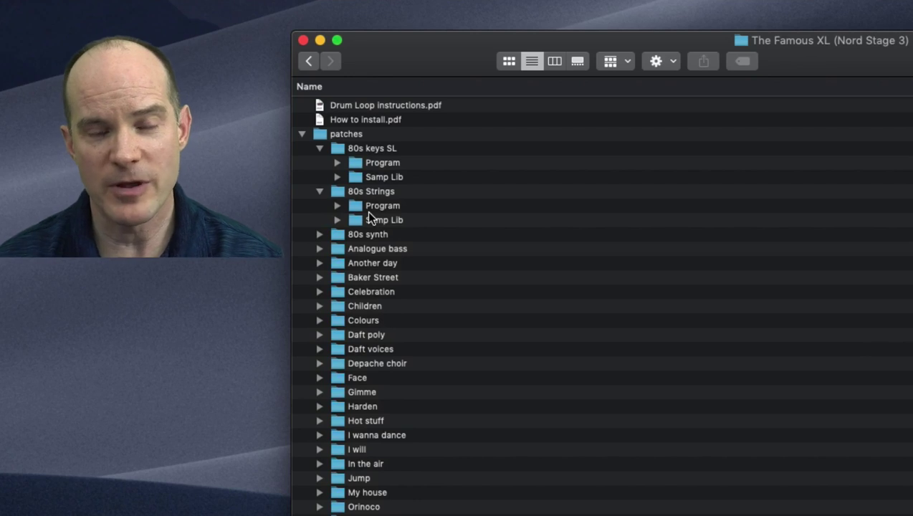
pyautogui.click(320, 234)
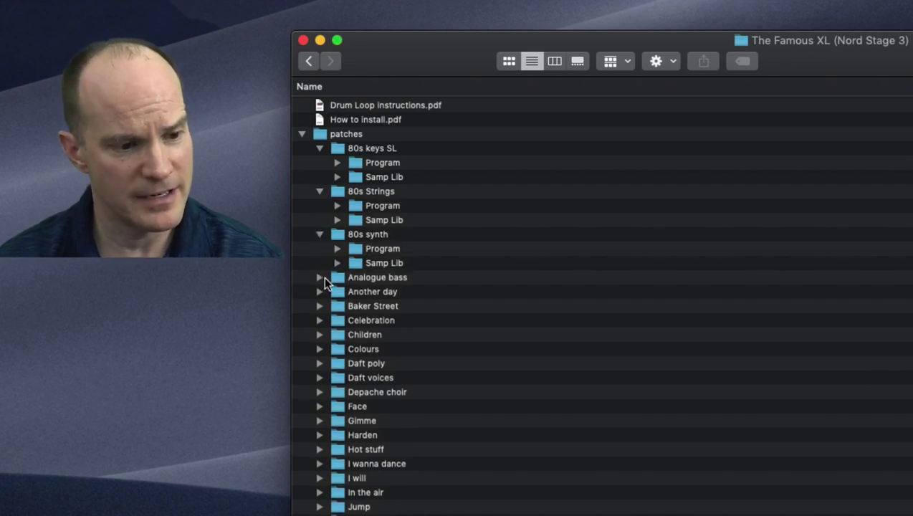
pyautogui.click(320, 235)
pyautogui.click(320, 192)
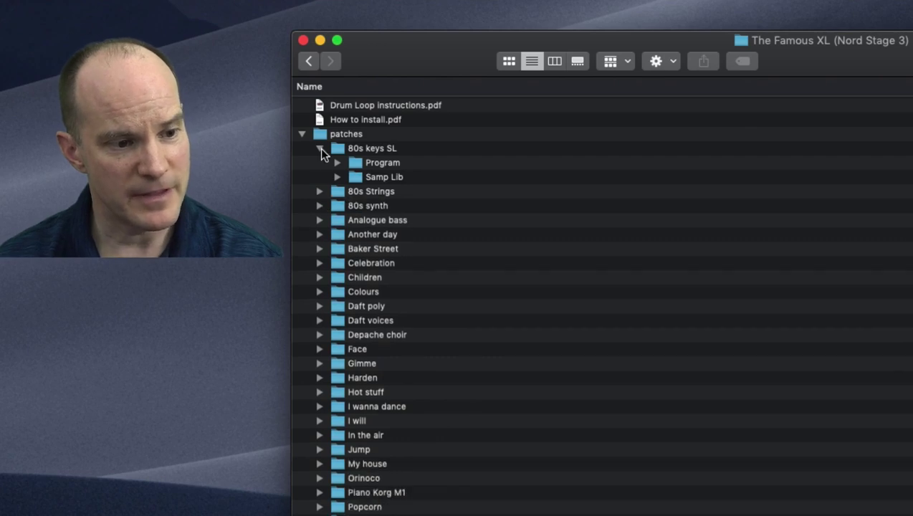
pyautogui.click(319, 148)
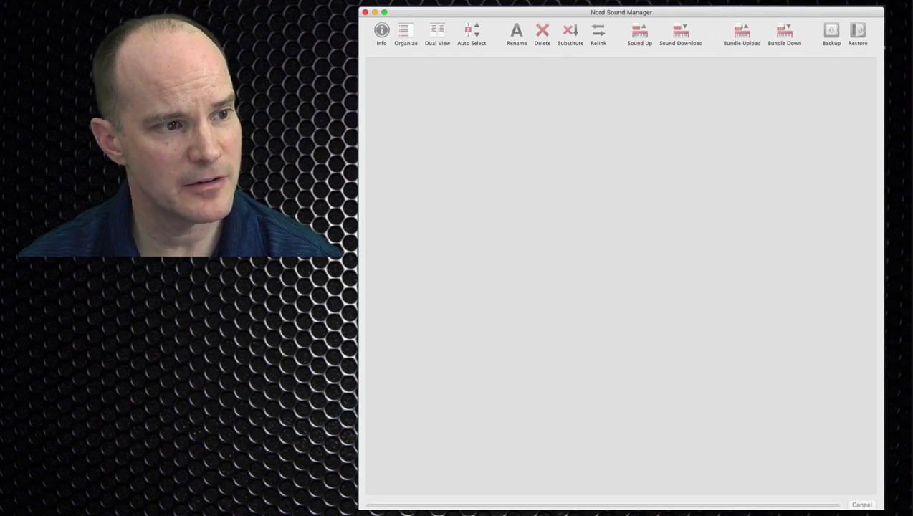
# Check the version and supported products in the About information of Nord Sound Manager, and close it.
pyautogui.click(390, 2)
pyautogui.click(390, 10)
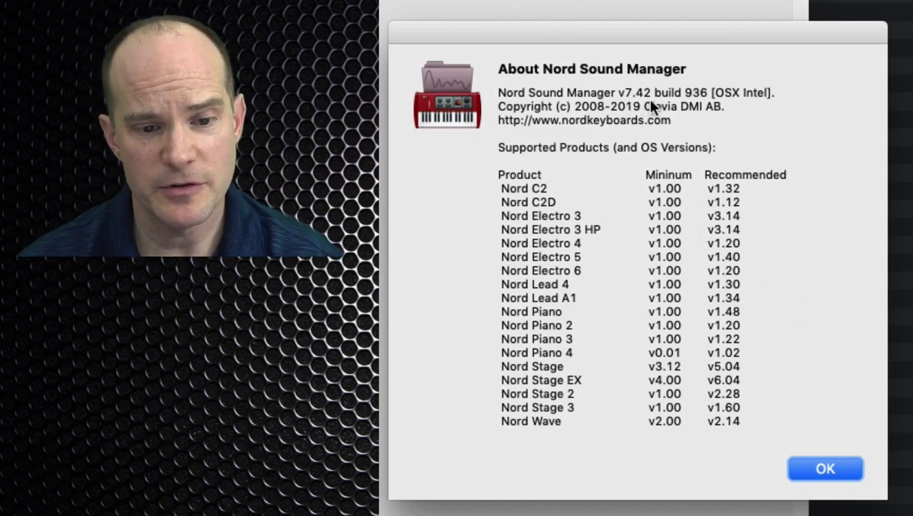
pyautogui.click(818, 469)
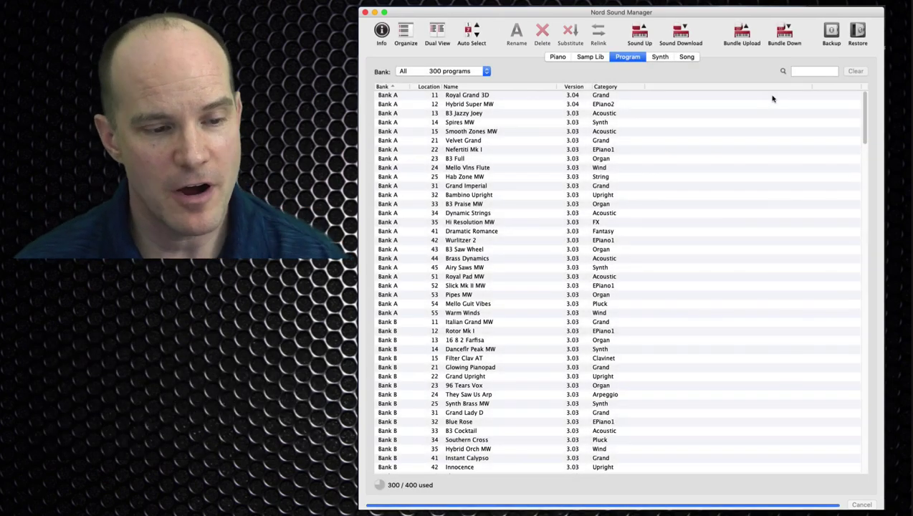
# Turn on Organize mode for the Program list and find the empty locations starting in Bank M.
pyautogui.click(690, 149)
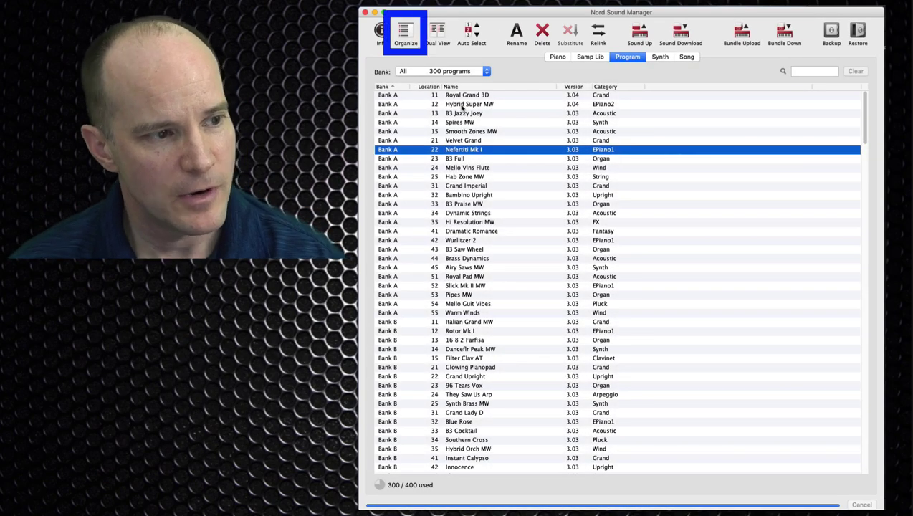
pyautogui.click(405, 35)
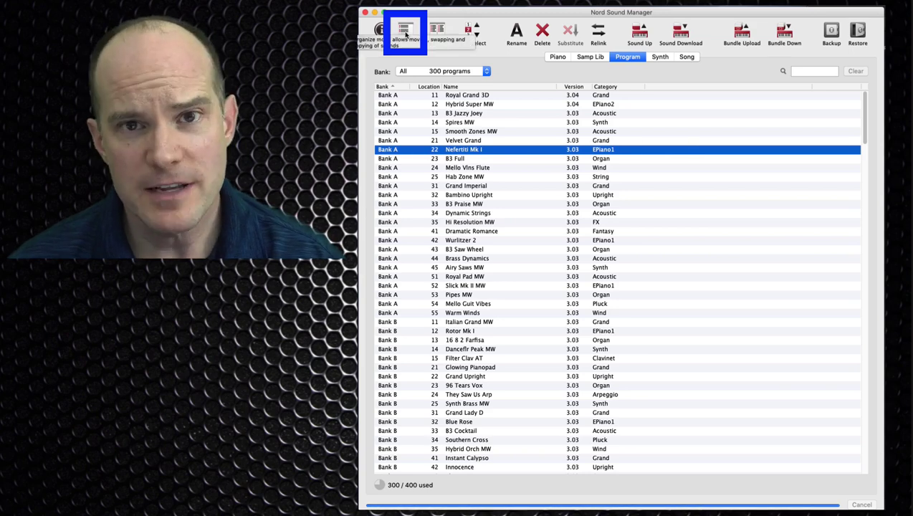
pyautogui.scroll(-20, 499, 235)
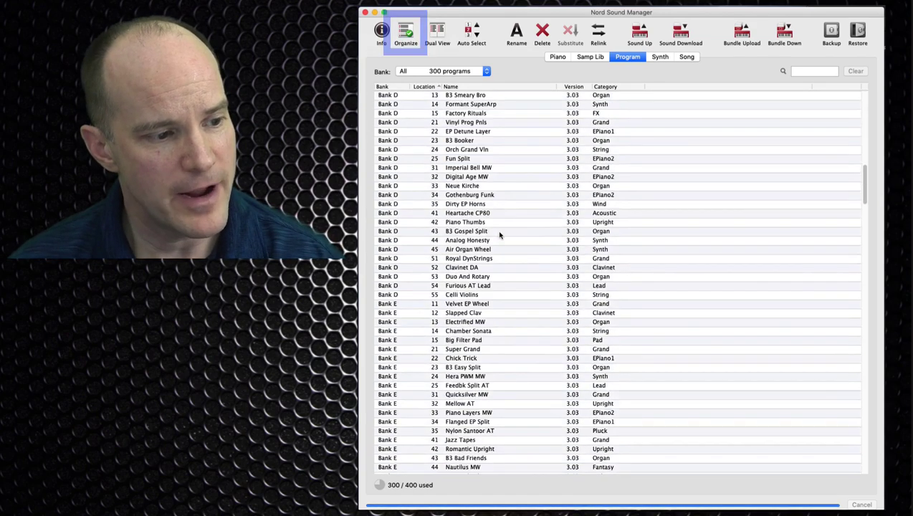
pyautogui.scroll(-15, 500, 234)
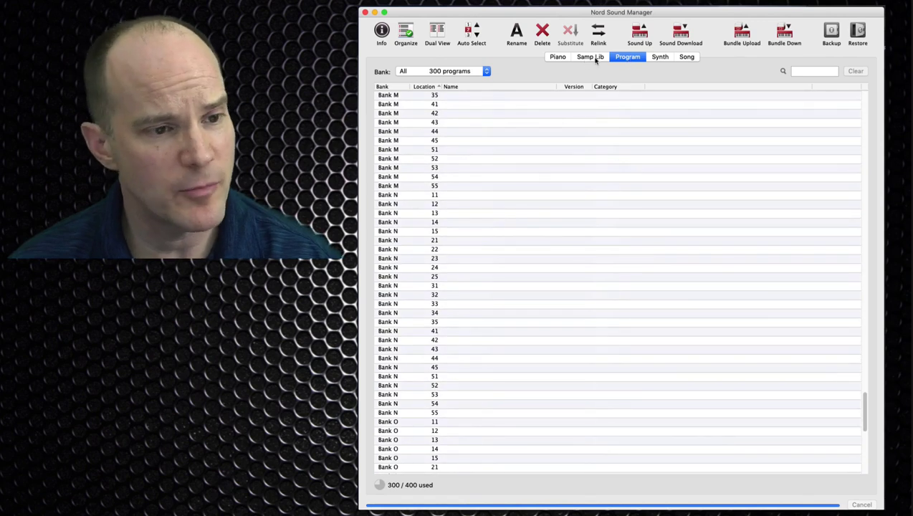
pyautogui.scroll(10, 522, 136)
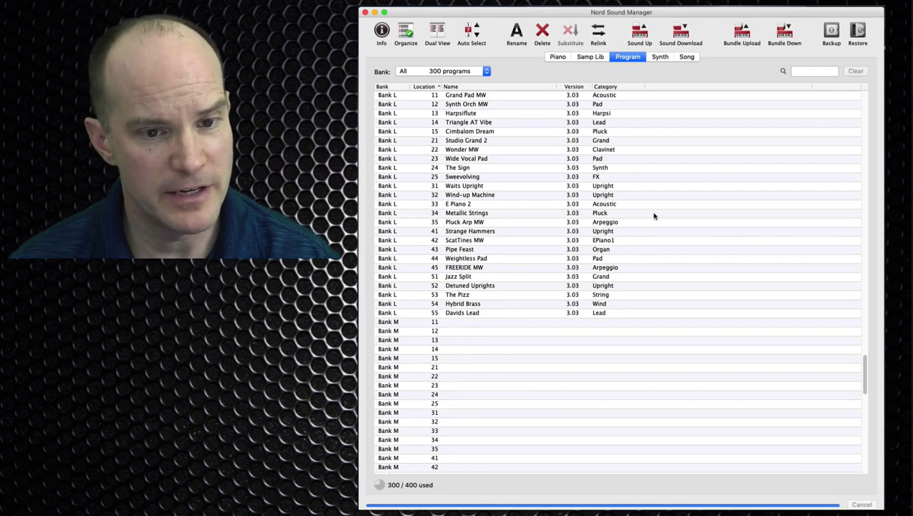
# Switch to Finder, expand the Program and Samp Lib folders of 80s keys SL, and select 80s keys SL.nsmp3.
pyautogui.press('super+Tab')
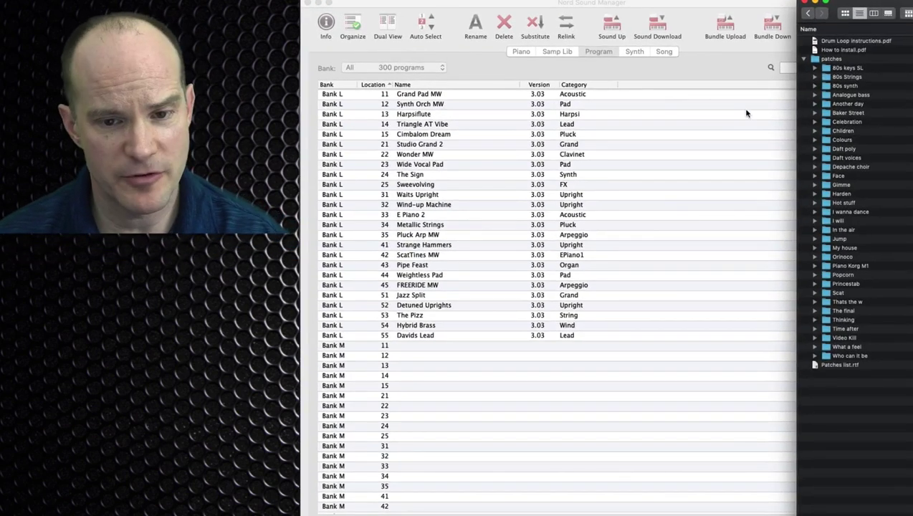
pyautogui.click(815, 68)
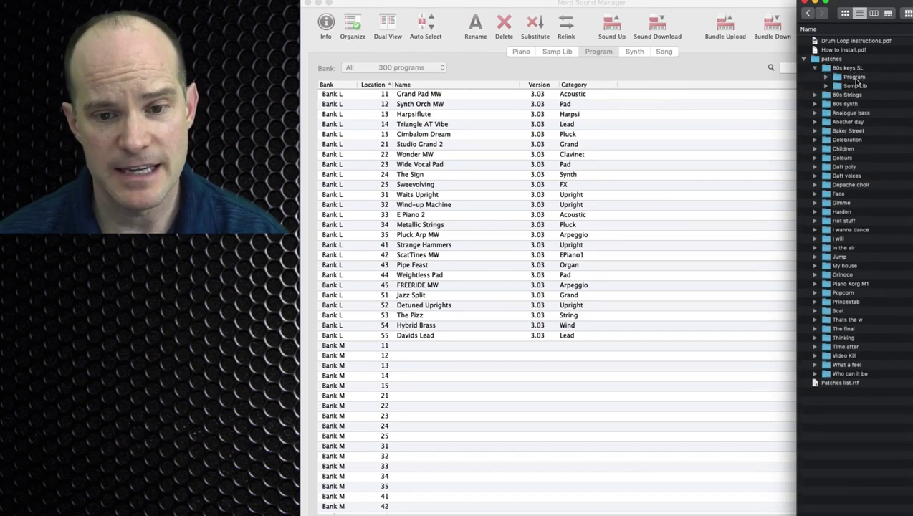
pyautogui.click(826, 77)
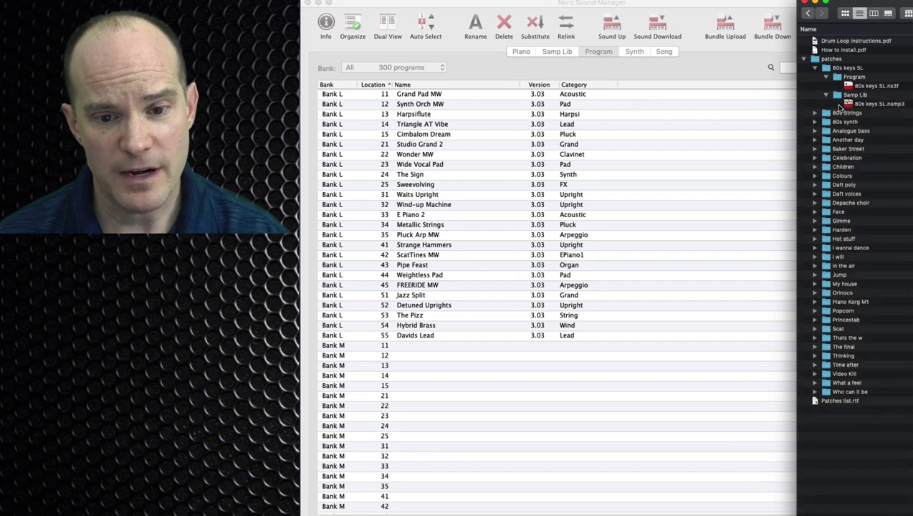
pyautogui.click(826, 95)
pyautogui.click(855, 105)
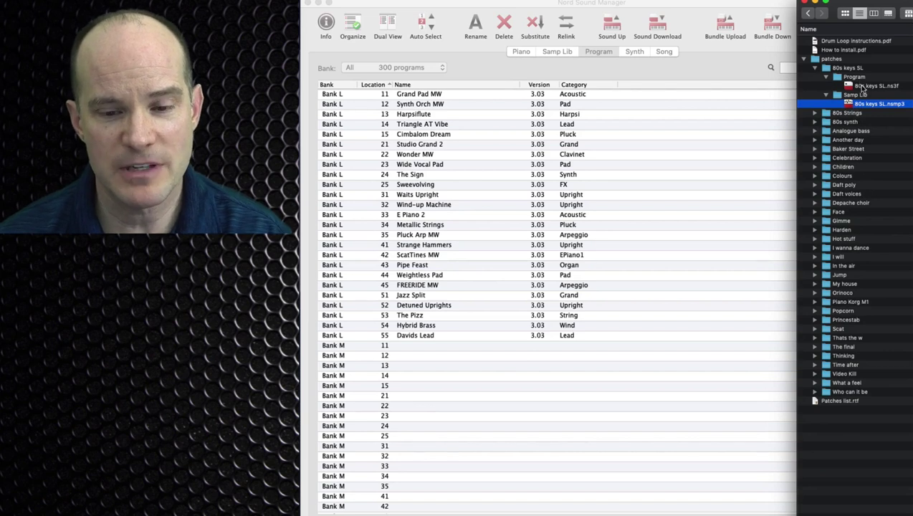
# Show the Samp Lib list in Nord Sound Manager and select the empty location 300.
pyautogui.click(717, 72)
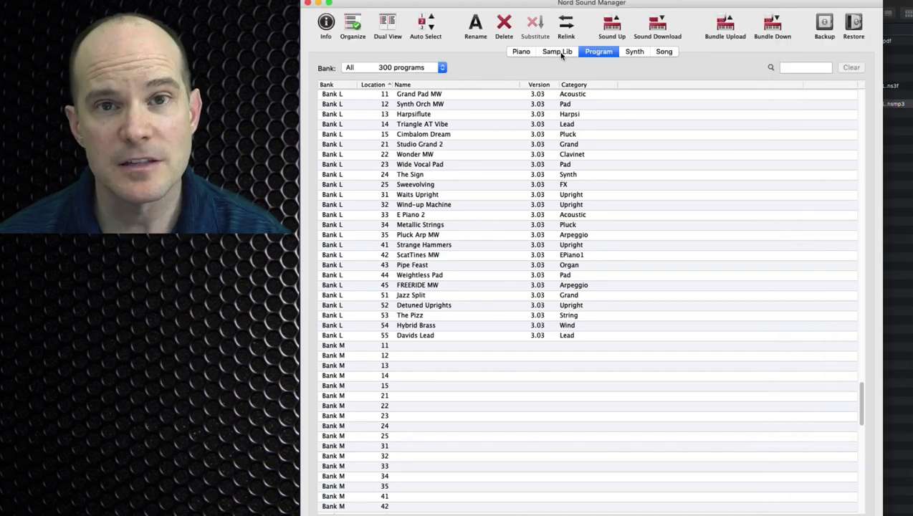
pyautogui.click(557, 51)
pyautogui.click(894, 104)
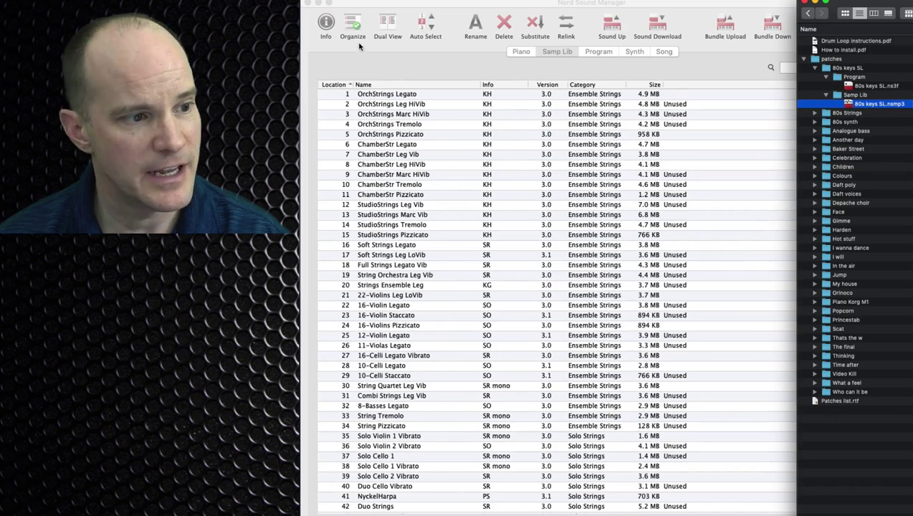
pyautogui.click(570, 271)
pyautogui.scroll(-20, 570, 272)
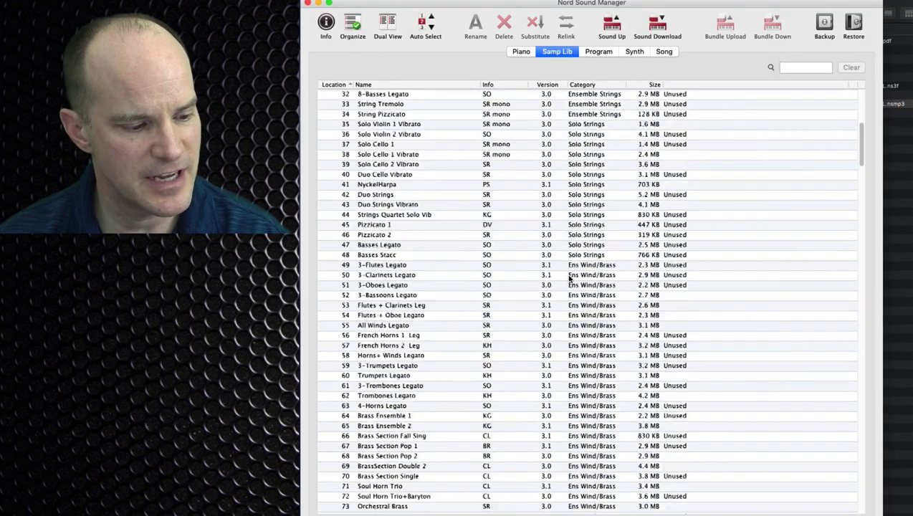
pyautogui.scroll(-8, 569, 279)
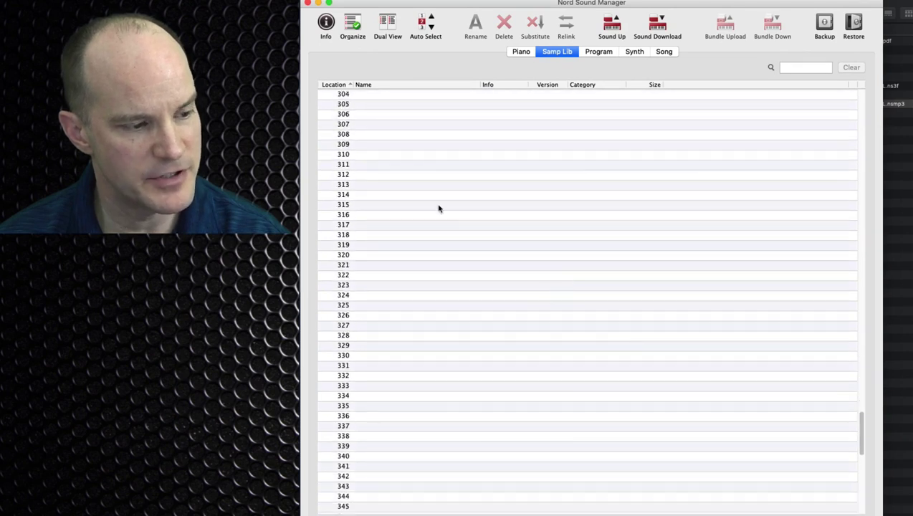
pyautogui.scroll(1, 369, 143)
pyautogui.scroll(2, 369, 143)
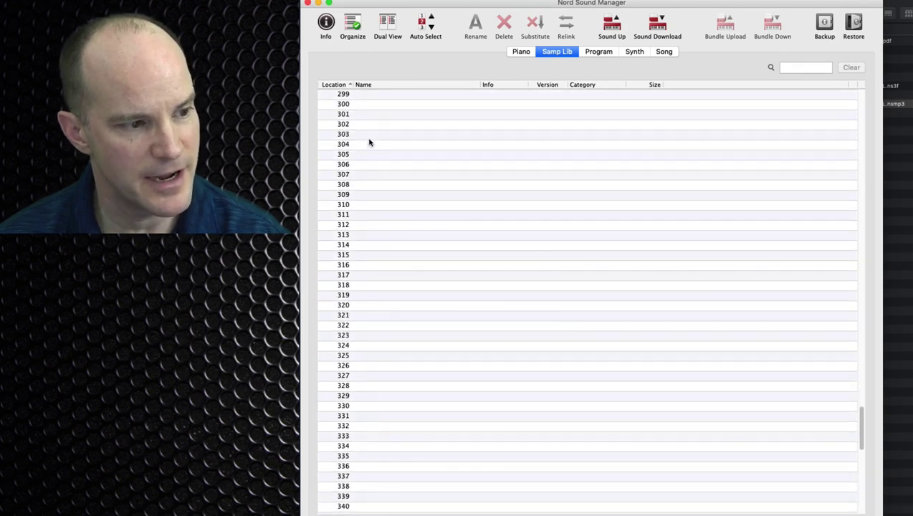
pyautogui.click(369, 104)
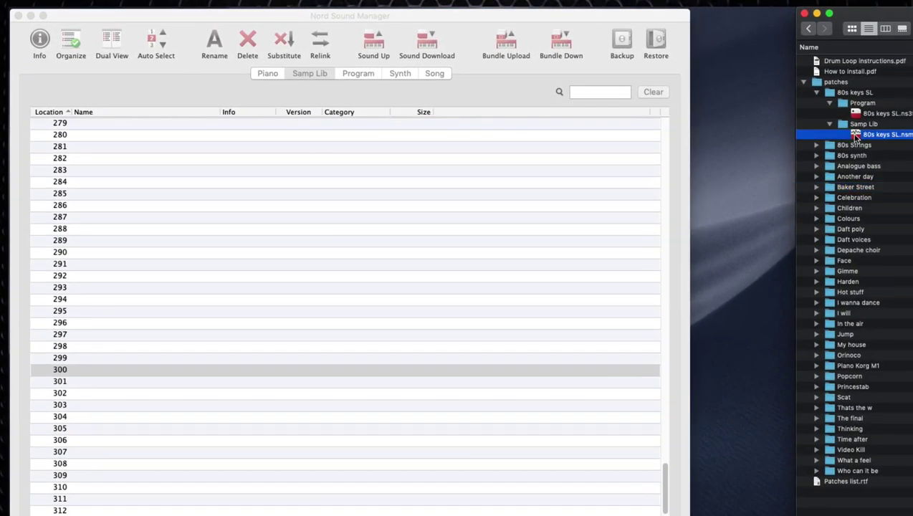
# Try to download 80s keys SL.nsmp3 from Finder to Samp Lib location 300, and dismiss the resulting message.
pyautogui.moveTo(854, 137); pyautogui.dragTo(201, 372)
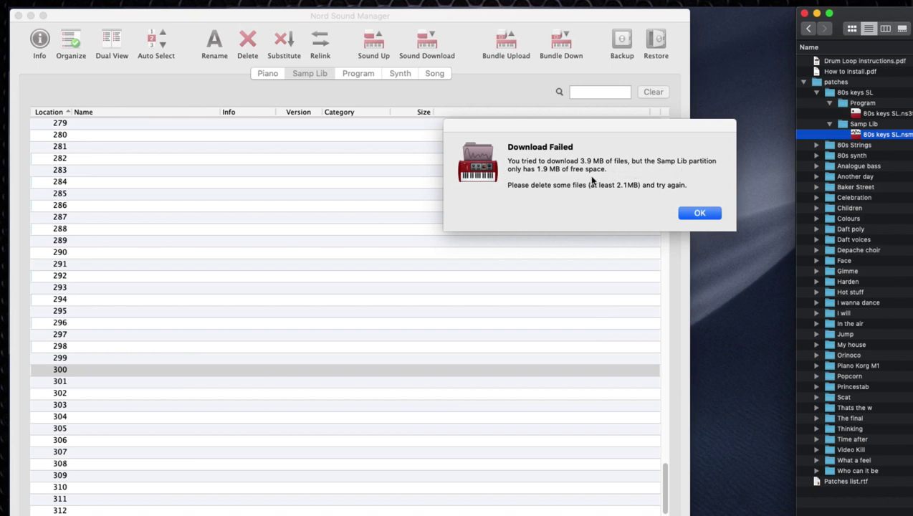
pyautogui.click(700, 214)
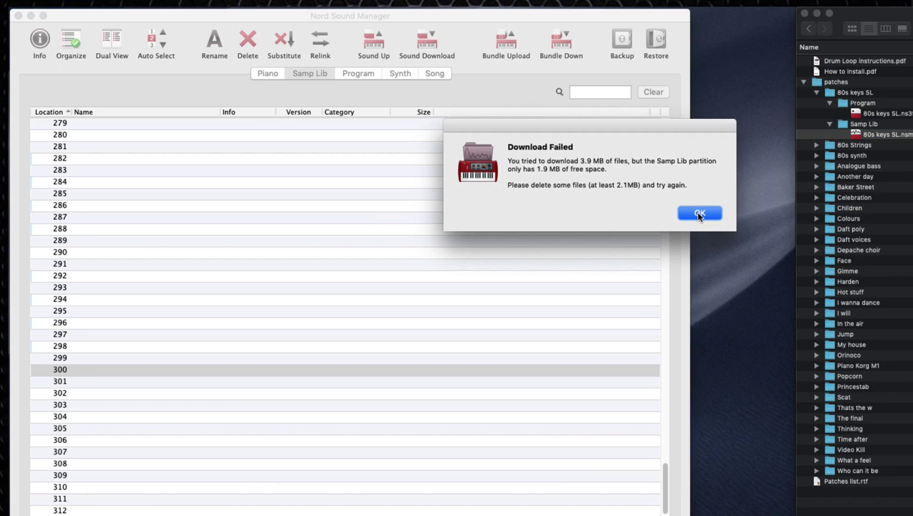
pyautogui.click(700, 215)
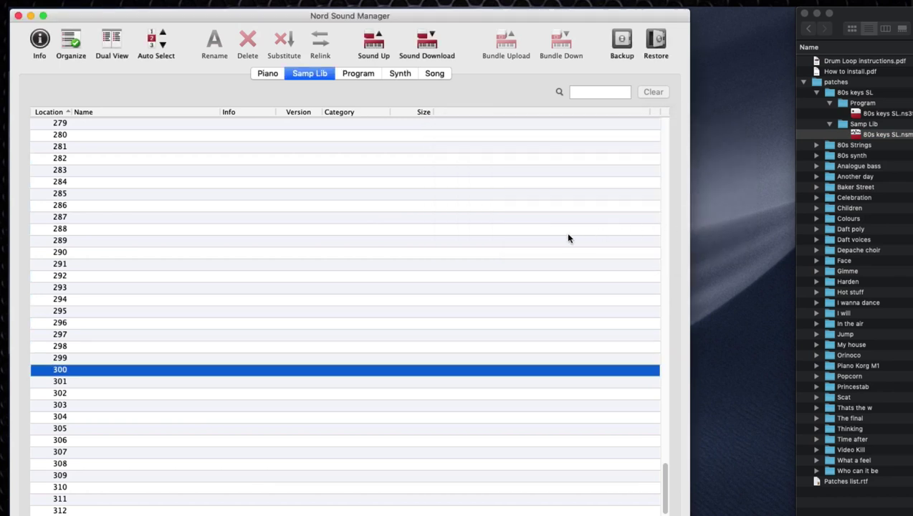
# Look through the samples in the Samp Lib list and sort them by size, largest first.
pyautogui.scroll(15, 566, 236)
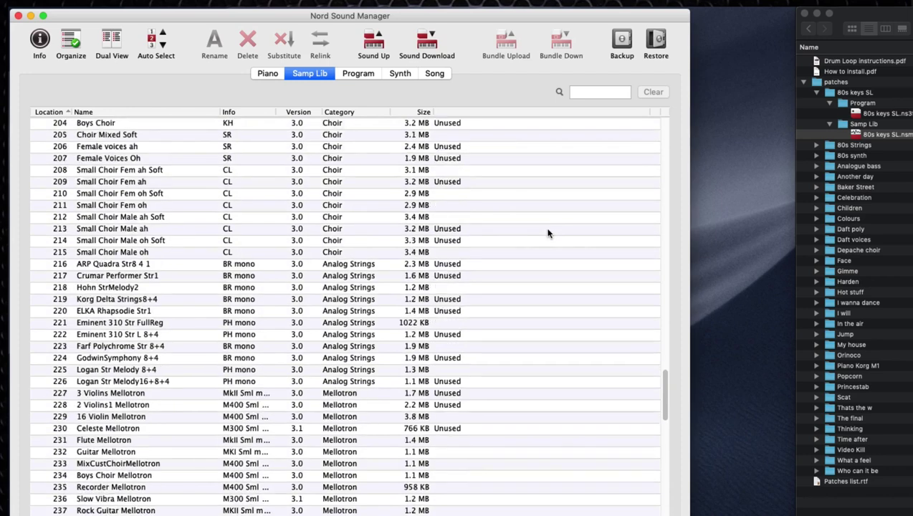
pyautogui.scroll(-8, 547, 233)
pyautogui.scroll(20, 530, 218)
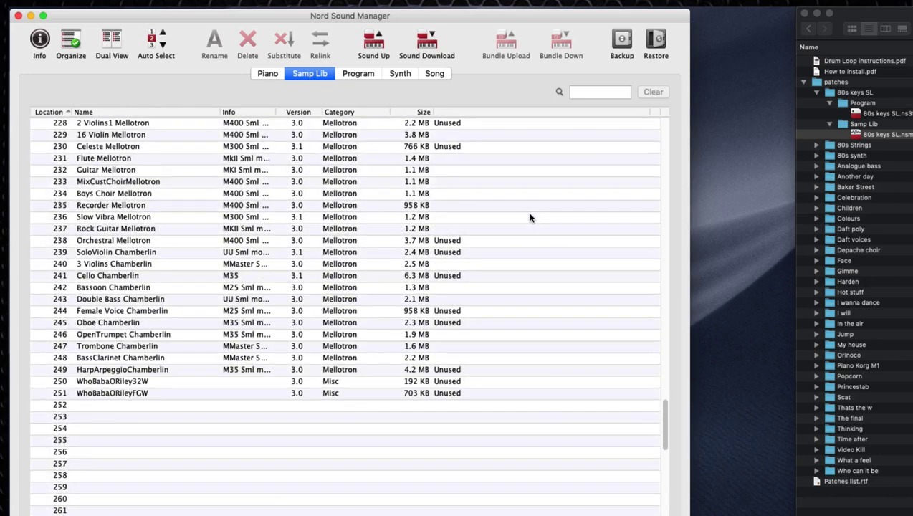
pyautogui.scroll(10, 530, 218)
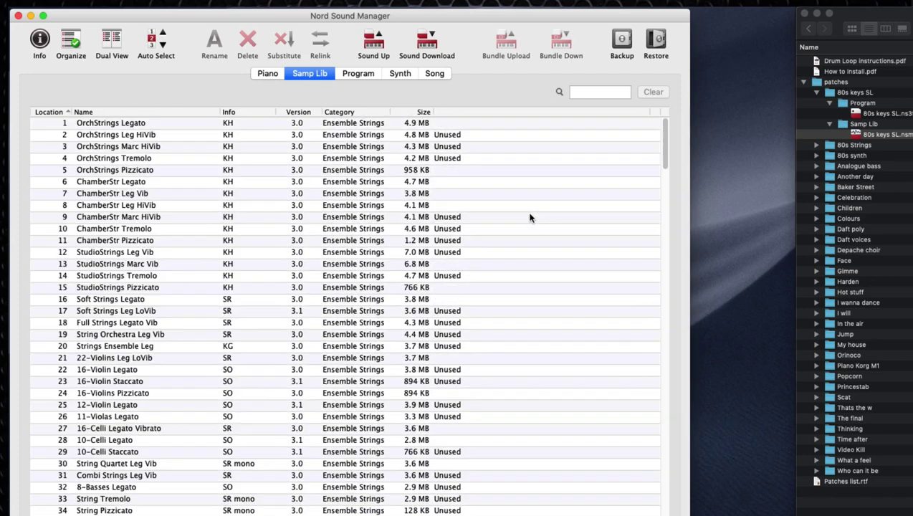
pyautogui.click(418, 112)
pyautogui.click(417, 112)
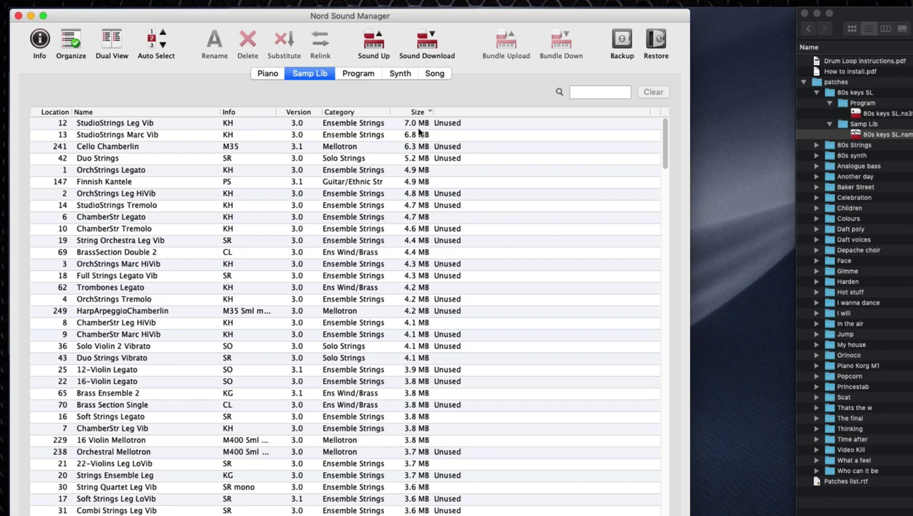
# Check which presets use the largest sample, StudioStrings Leg Vib, and delete it from the Samp Lib list.
pyautogui.scroll(-10, 421, 127)
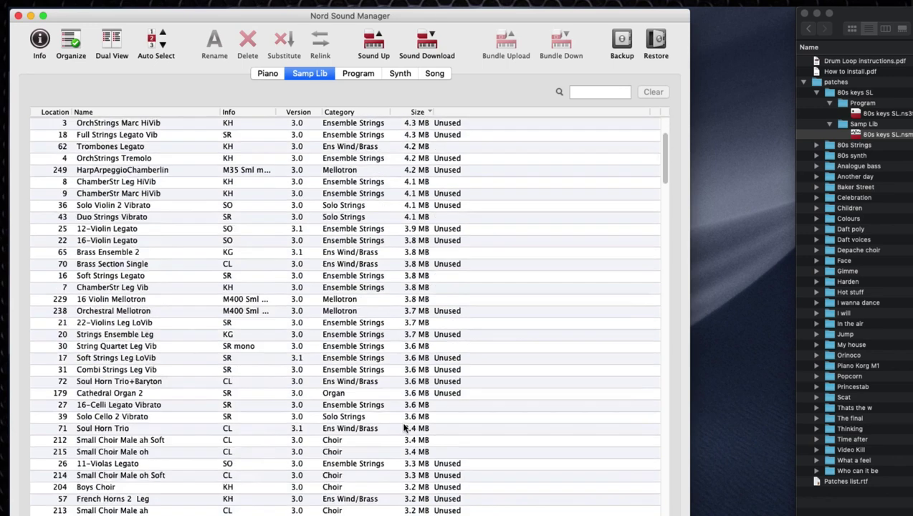
pyautogui.scroll(10, 414, 428)
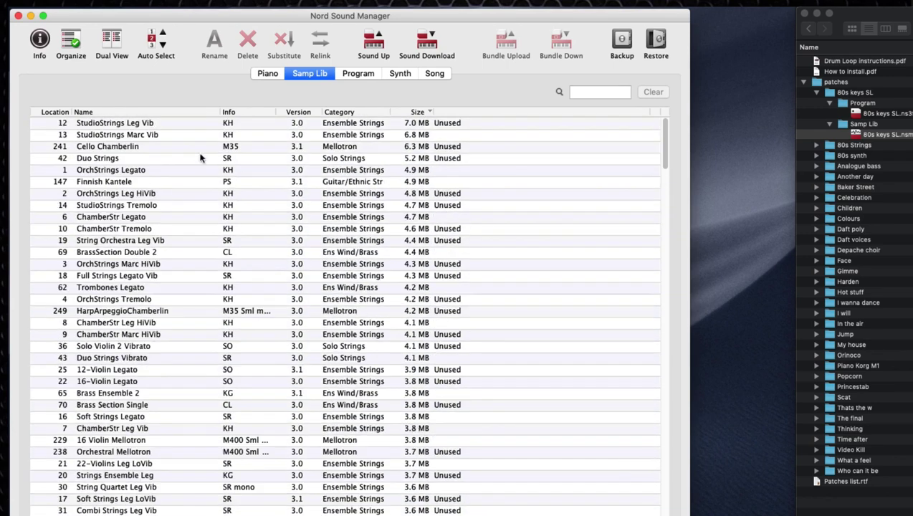
pyautogui.click(157, 125)
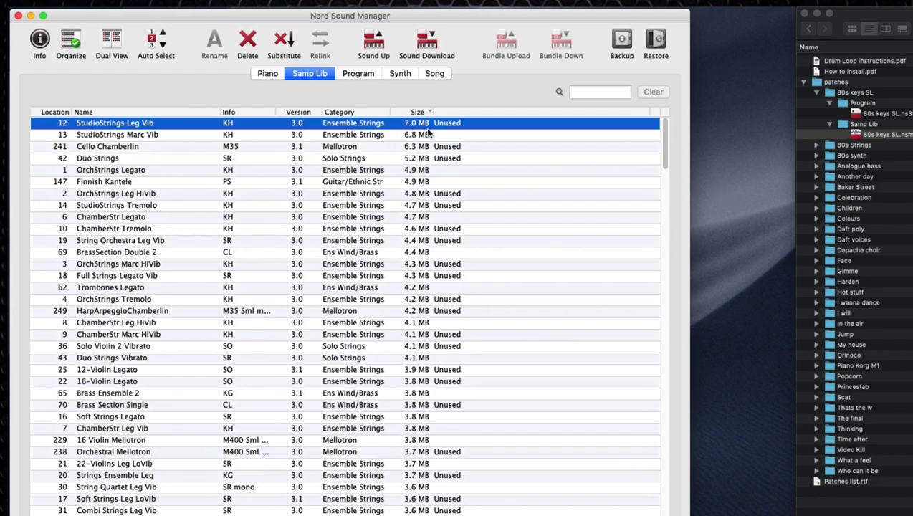
pyautogui.click(39, 41)
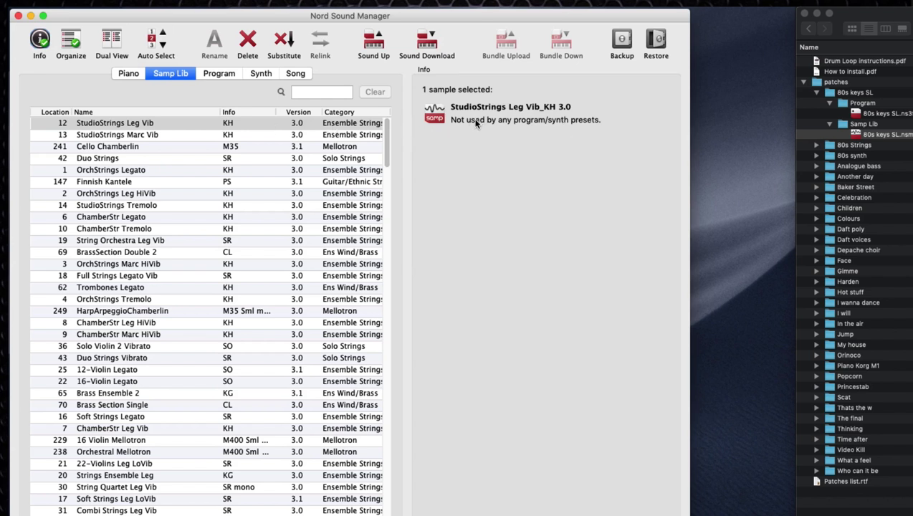
pyautogui.click(181, 127)
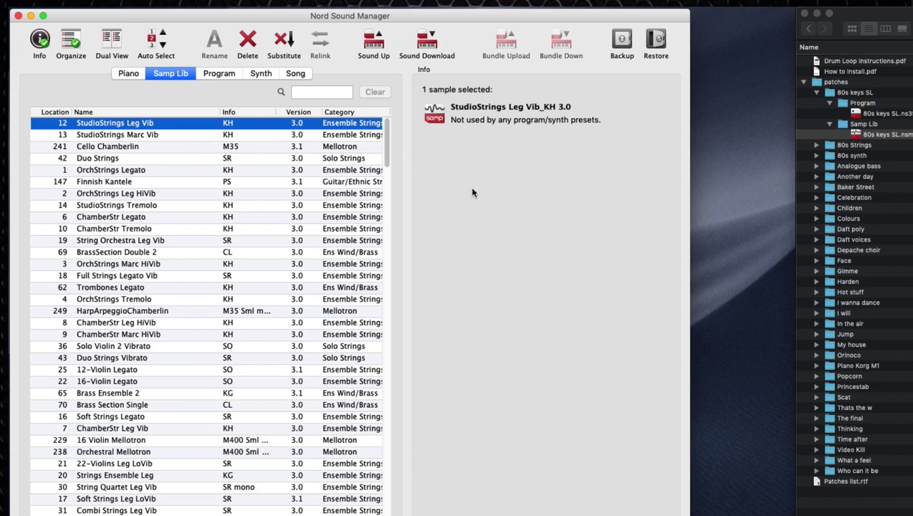
pyautogui.press('Delete')
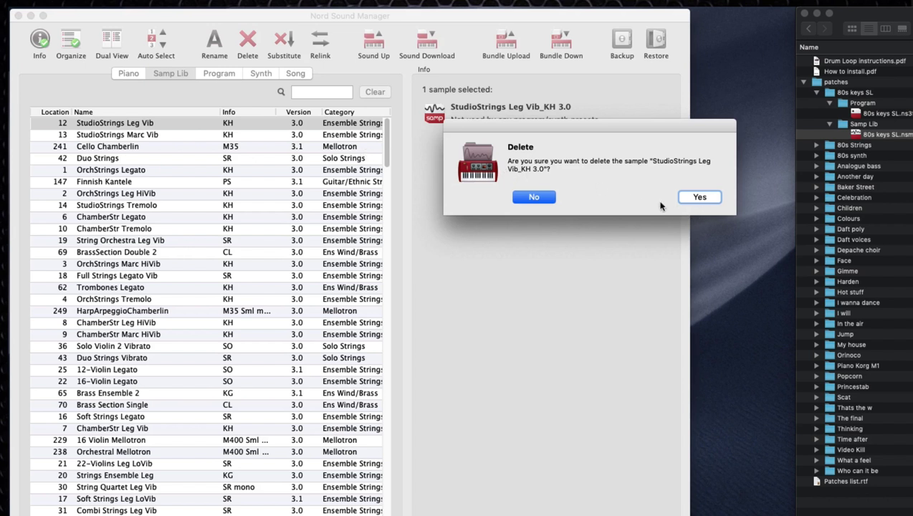
pyautogui.click(700, 198)
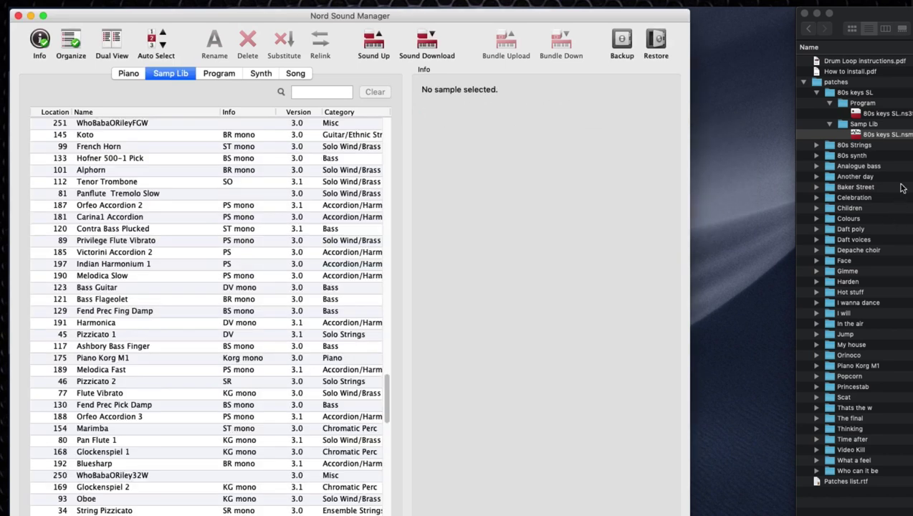
# Hide the sample info and sort the Samp Lib list by size again, largest first.
pyautogui.click(881, 134)
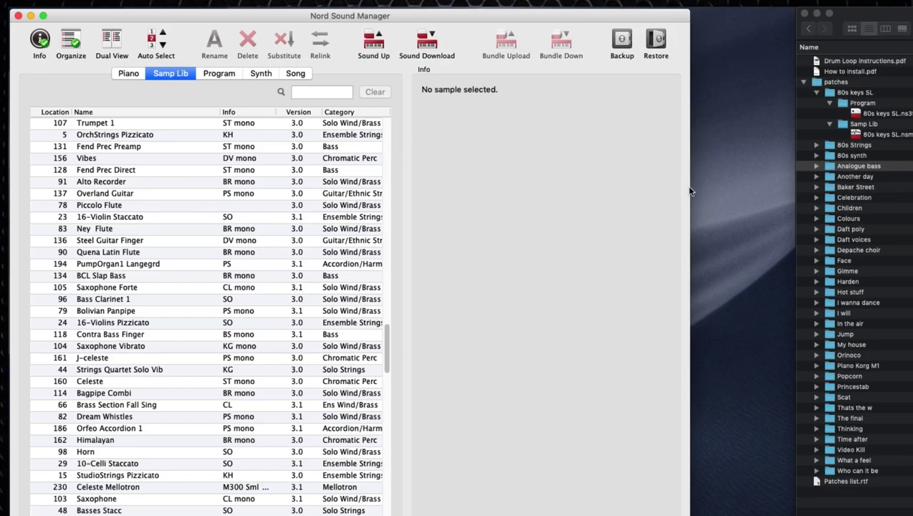
pyautogui.click(39, 40)
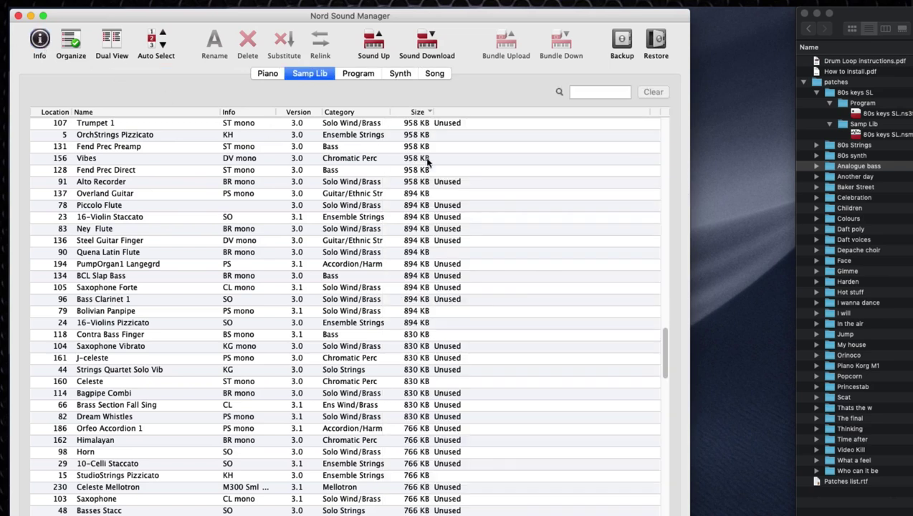
pyautogui.click(422, 113)
pyautogui.scroll(5, 412, 147)
pyautogui.click(418, 112)
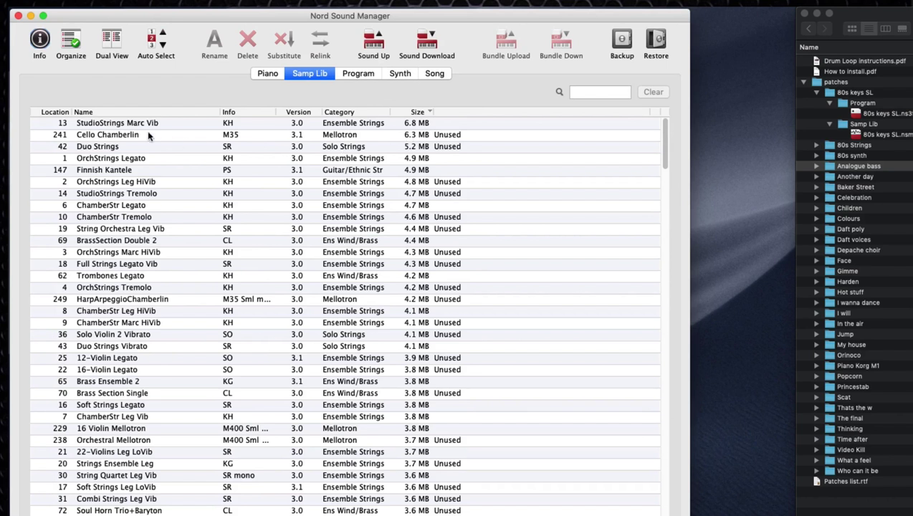
# Check the preset usage of StudioStrings Marc Vib and Cello Chamberlin, and delete the unused Cello Chamberlin sample.
pyautogui.click(110, 124)
pyautogui.click(41, 42)
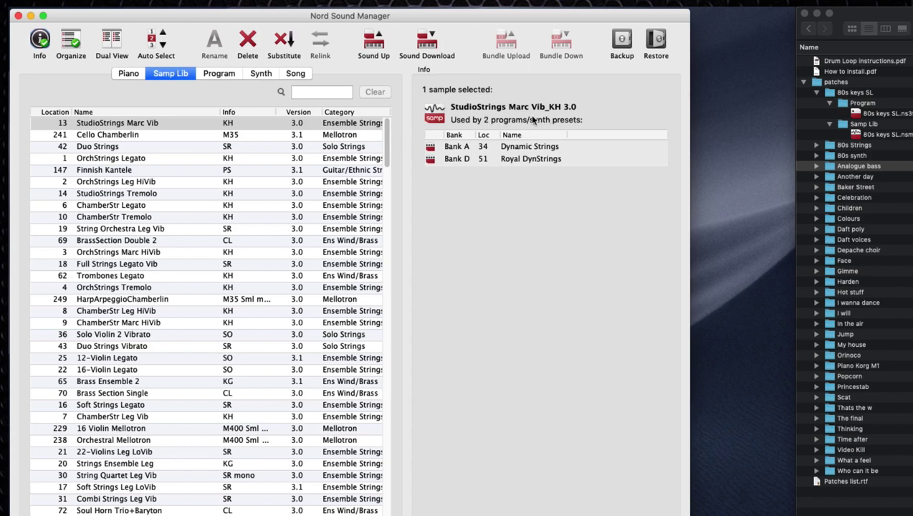
pyautogui.click(119, 137)
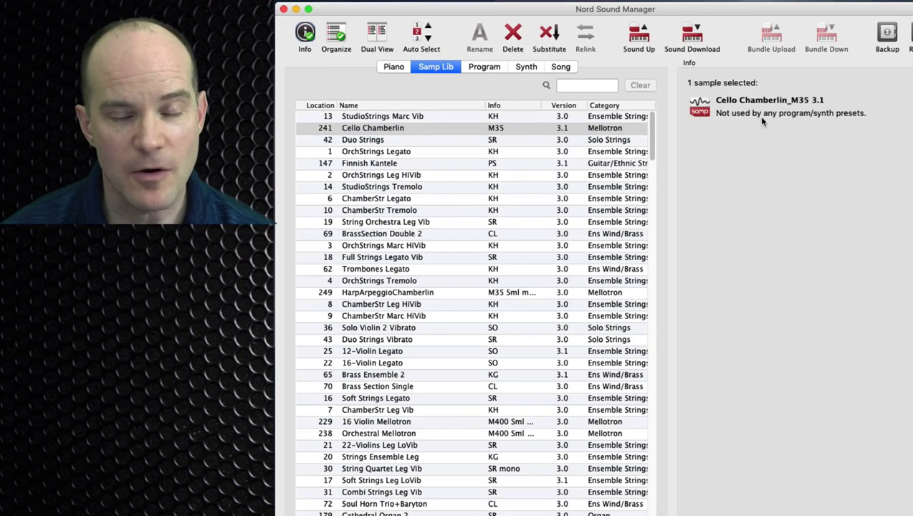
pyautogui.click(430, 127)
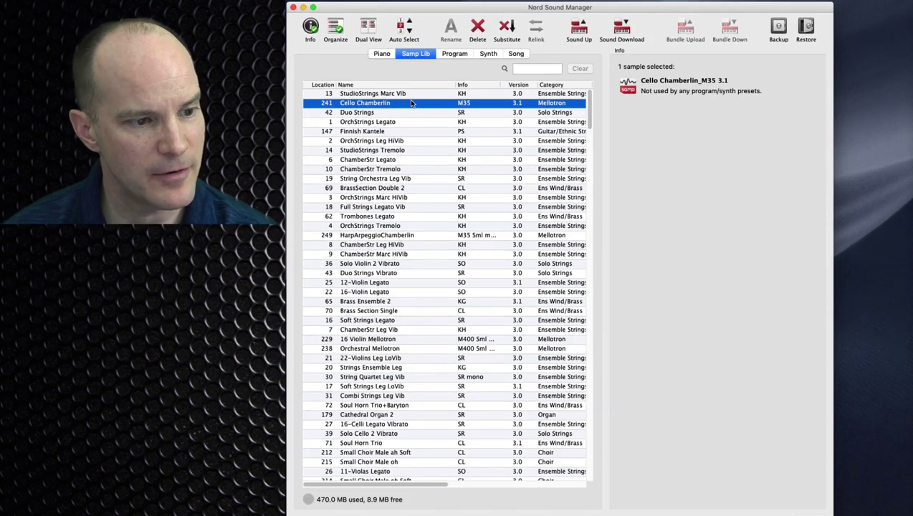
pyautogui.press('BackSpace')
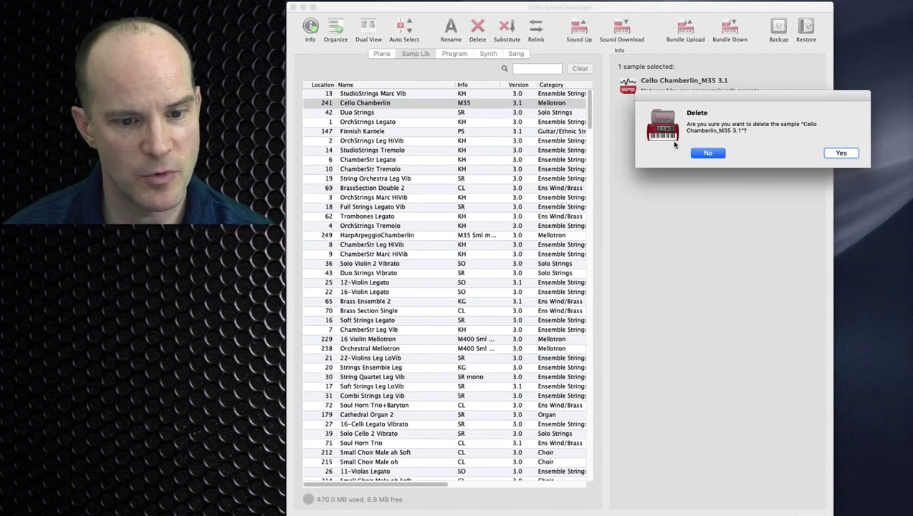
pyautogui.click(849, 155)
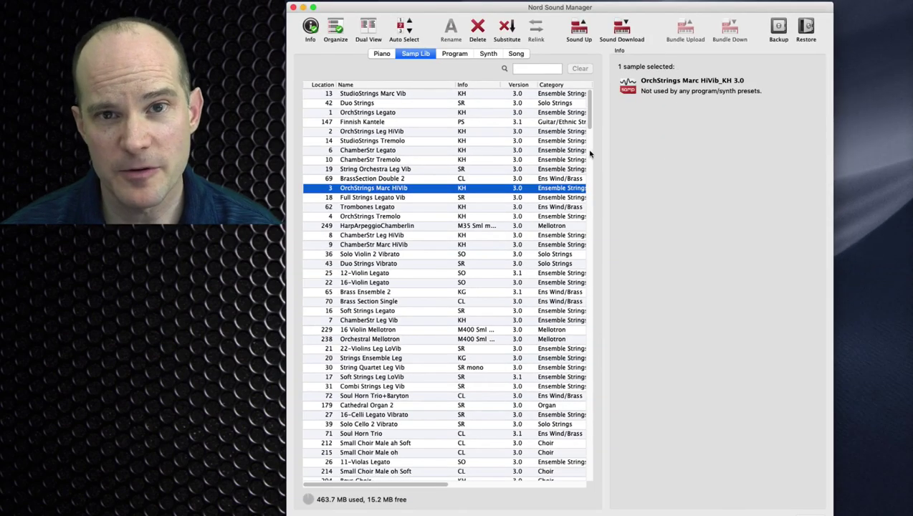
# Check the usage of the samples from StudioStrings Marc Vib to ChamberStr Legato, and delete Duo Strings and OrchStrings Leg HiVib together.
pyautogui.click(397, 95)
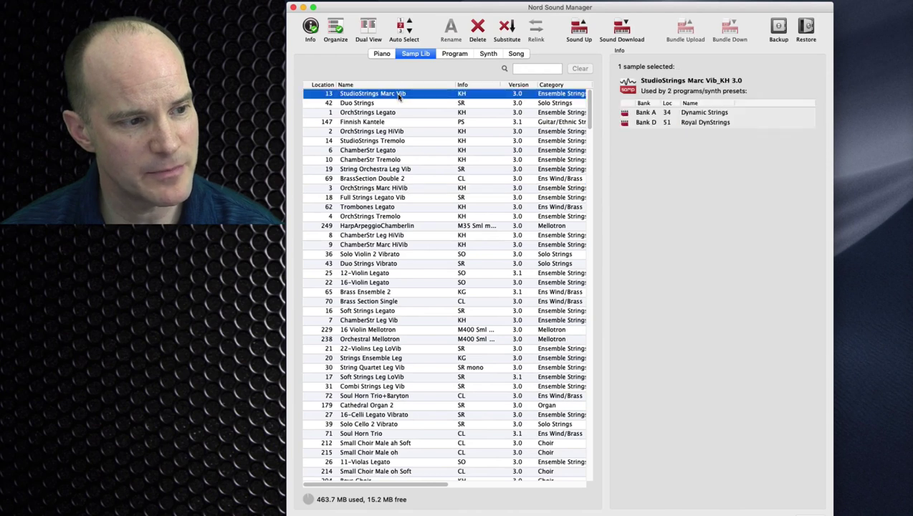
pyautogui.keyDown('shift'); pyautogui.click(397, 151); pyautogui.keyUp('shift')
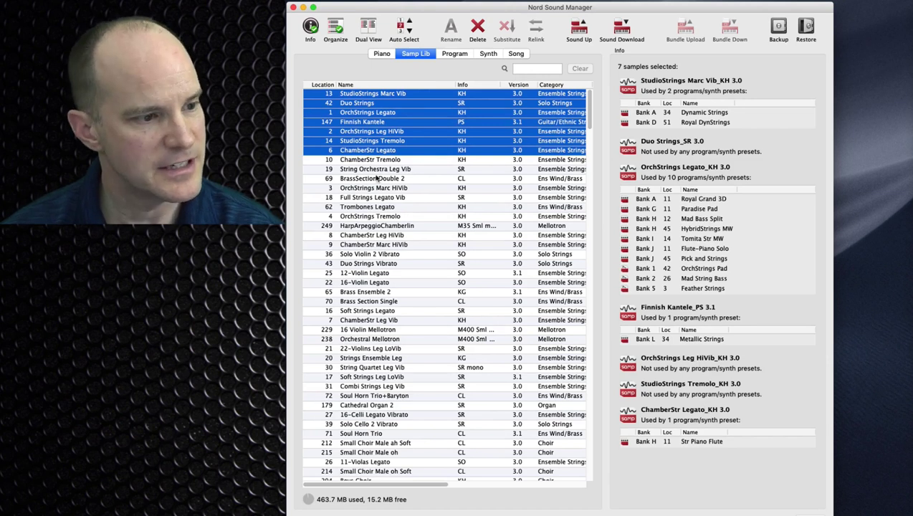
pyautogui.click(370, 104)
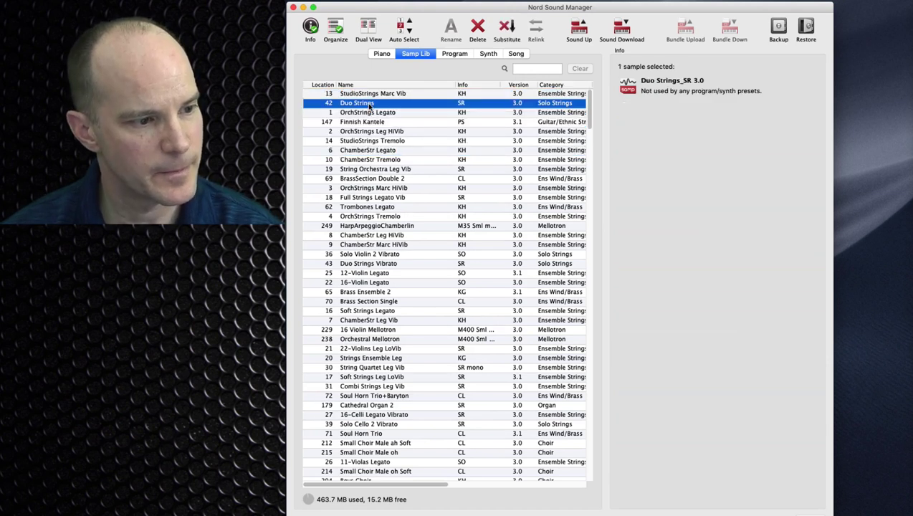
pyautogui.keyDown('super'); pyautogui.click(369, 131); pyautogui.keyUp('super')
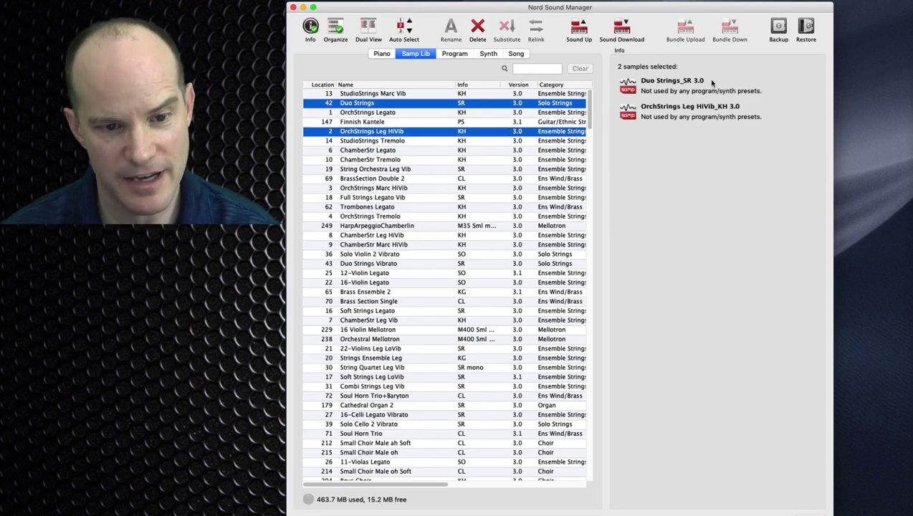
pyautogui.press('Delete')
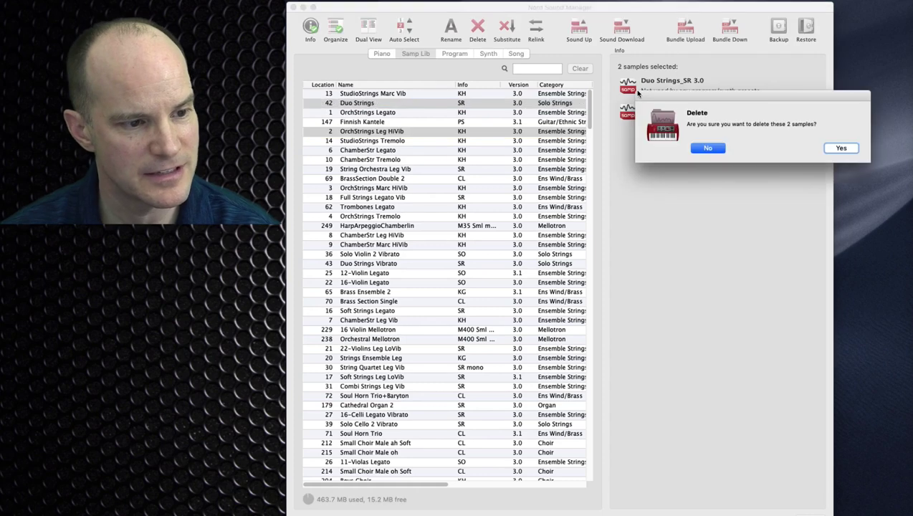
pyautogui.click(840, 148)
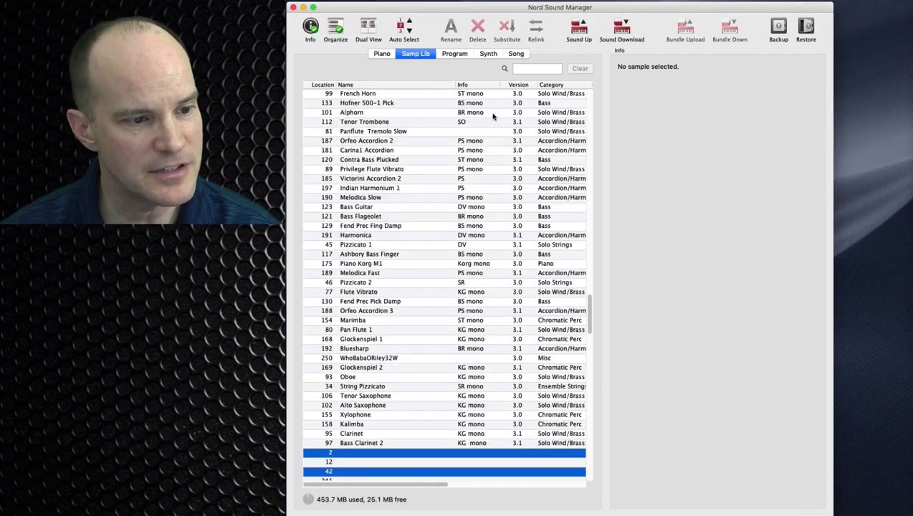
# Examine the preset usage of the largest remaining samples one by one, from OrchStrings Legato to ChamberStr Marc HiVib.
pyautogui.scroll(20, 492, 116)
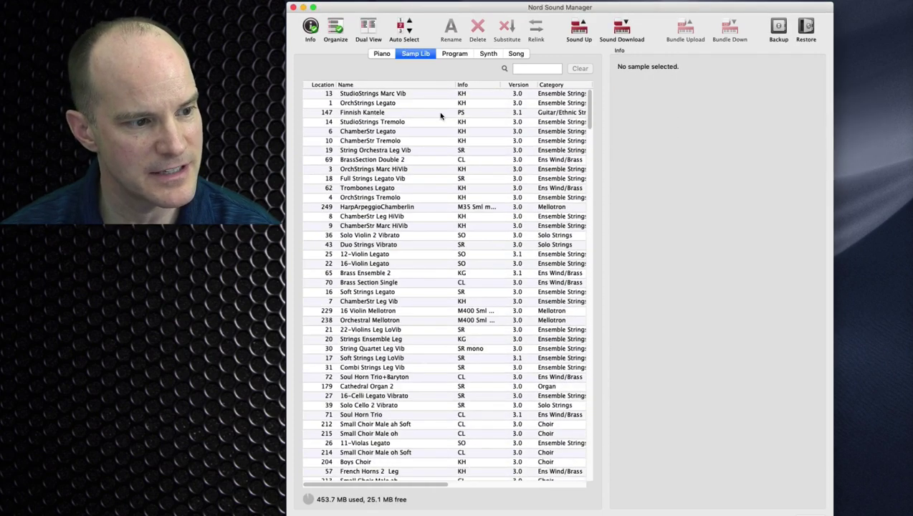
pyautogui.click(429, 104)
pyautogui.click(426, 123)
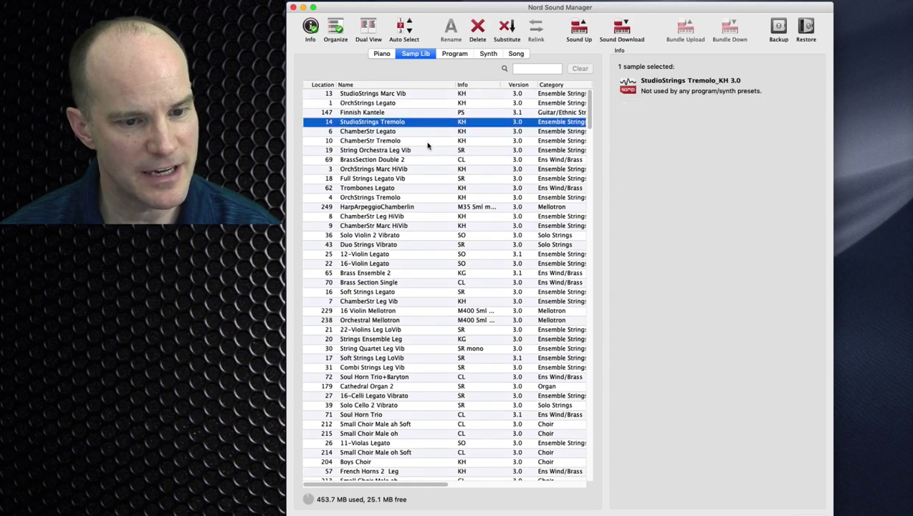
pyautogui.click(427, 142)
pyautogui.click(432, 160)
pyautogui.click(433, 179)
pyautogui.click(435, 198)
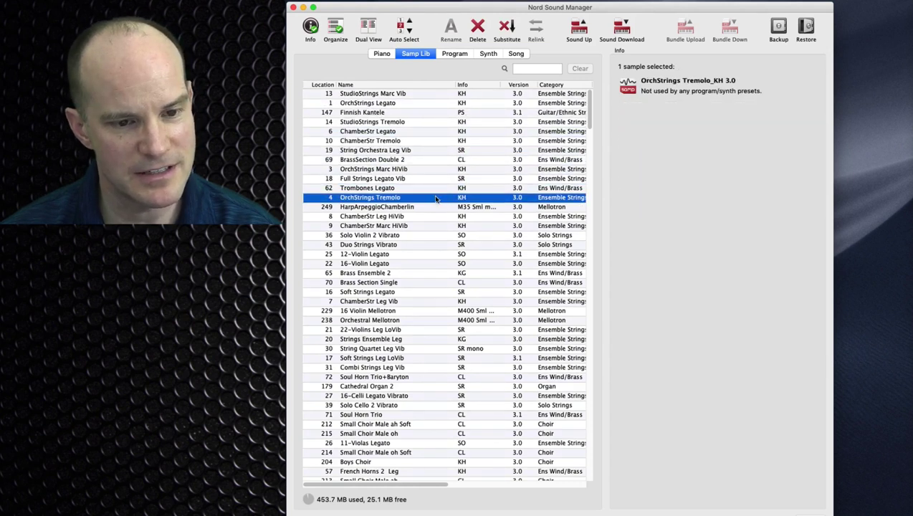
pyautogui.click(439, 207)
pyautogui.click(440, 227)
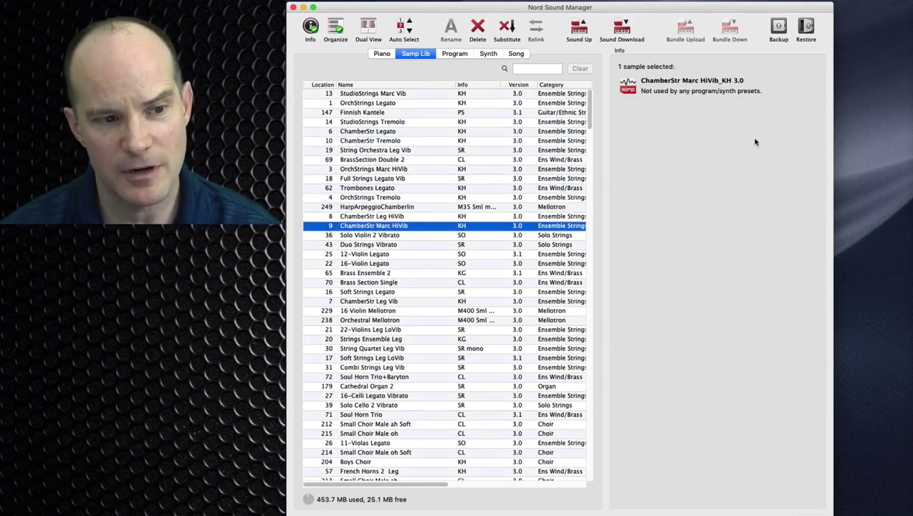
# Hide the sample info and download 80s keys SL.nsmp3 from Finder to the empty Samp Lib location 300.
pyautogui.click(310, 26)
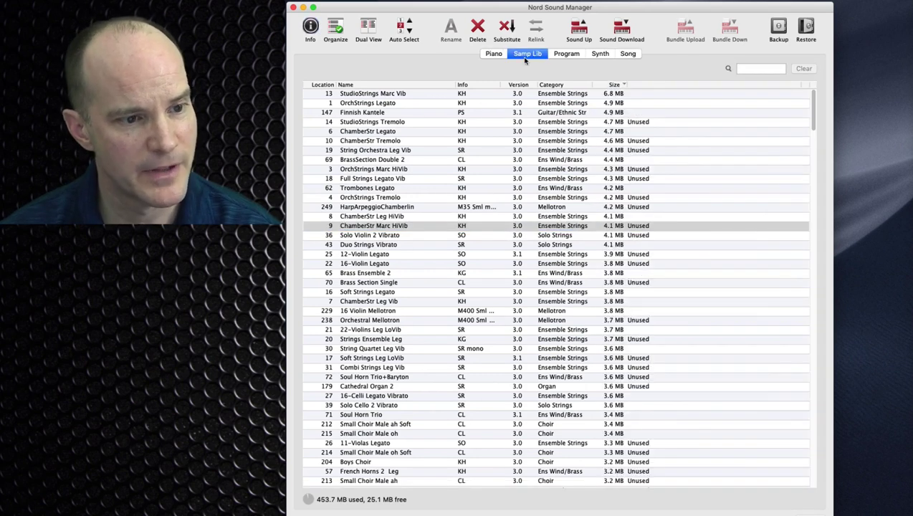
pyautogui.scroll(-20, 591, 199)
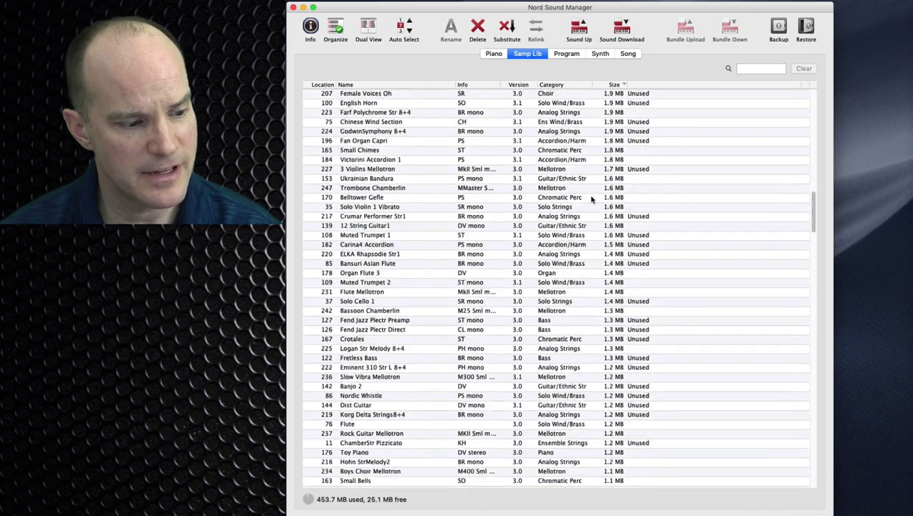
pyautogui.scroll(-10, 591, 200)
pyautogui.scroll(8, 591, 199)
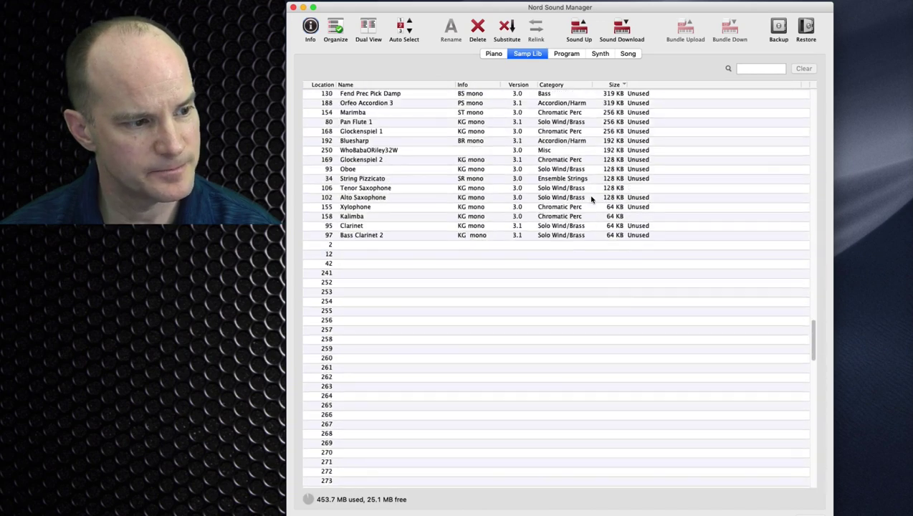
pyautogui.scroll(-10, 591, 199)
pyautogui.click(338, 348)
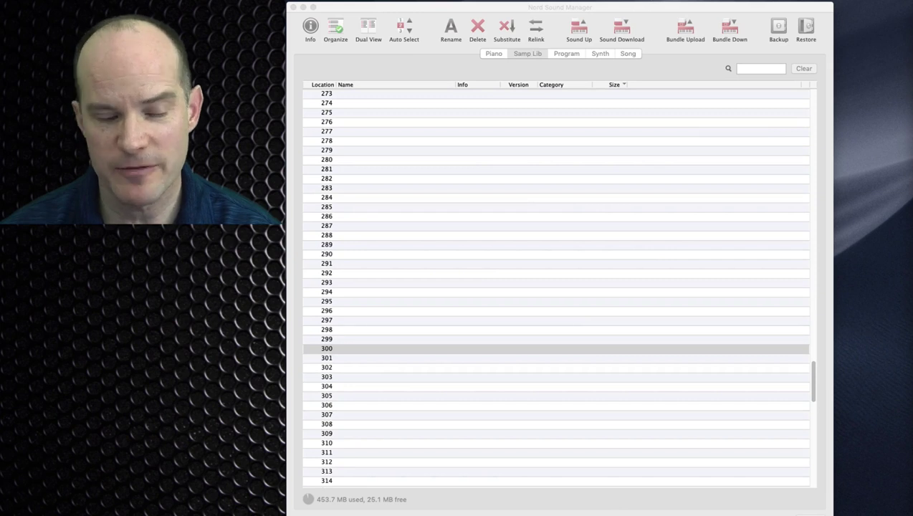
pyautogui.moveTo(912, 200); pyautogui.dragTo(432, 353)
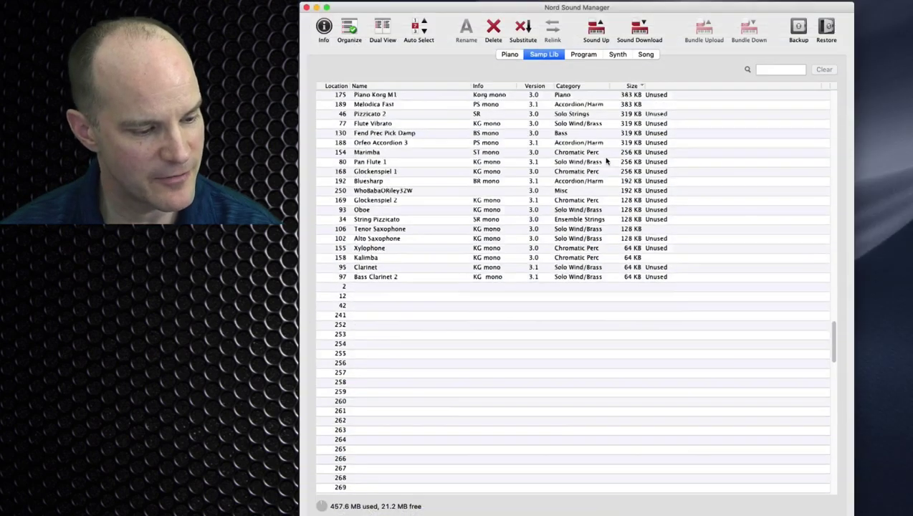
# Sort the Samp Lib list by location in descending order and find the 80s keys SL sample at location 300.
pyautogui.scroll(-12, 606, 161)
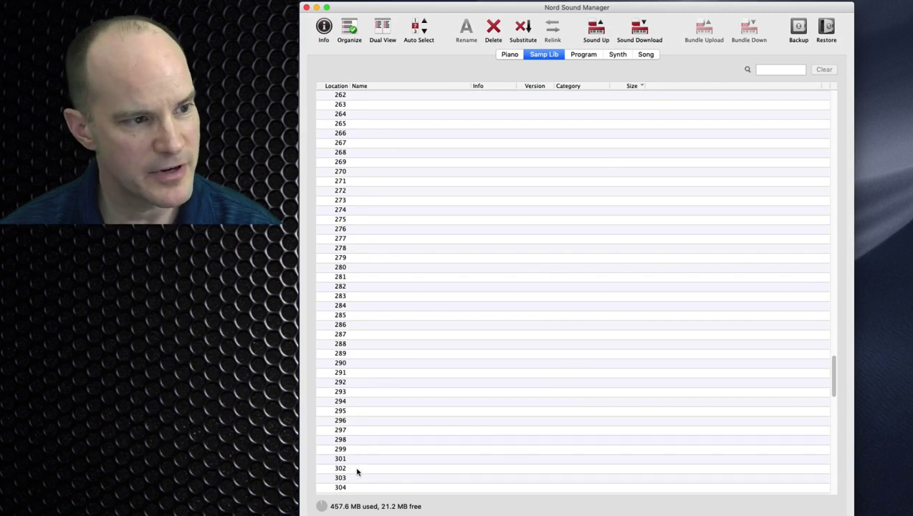
pyautogui.scroll(5, 387, 215)
pyautogui.click(340, 87)
pyautogui.click(339, 87)
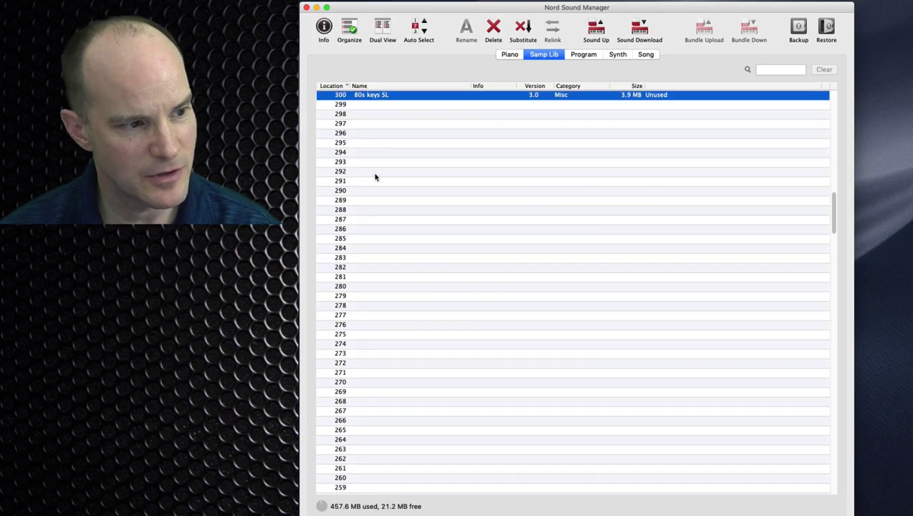
pyautogui.scroll(3, 383, 165)
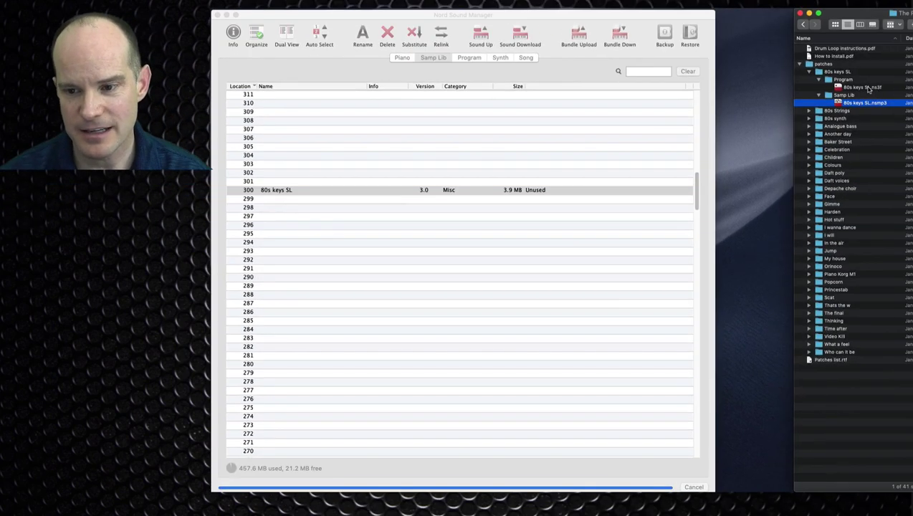
# Select 80s keys SL.ns3f in the Finder Program folder and show the Program list in Nord Sound Manager.
pyautogui.click(864, 88)
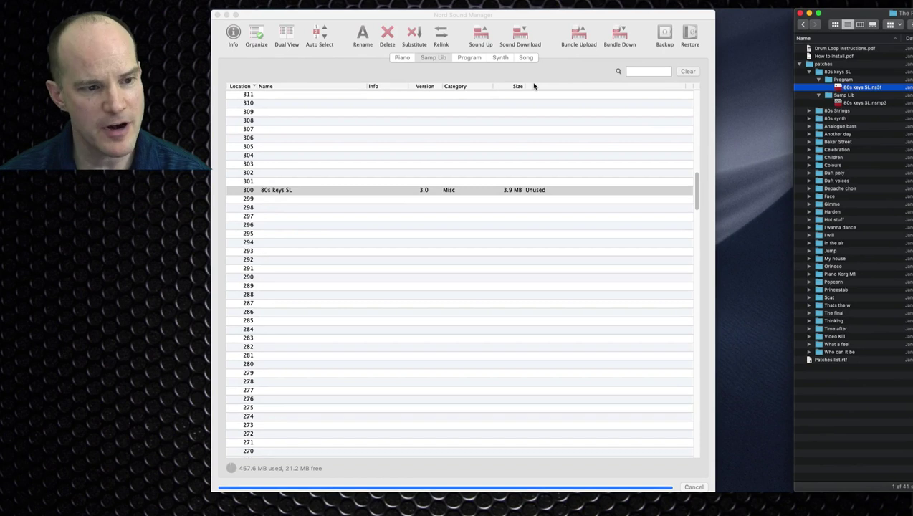
pyautogui.click(463, 60)
pyautogui.click(470, 59)
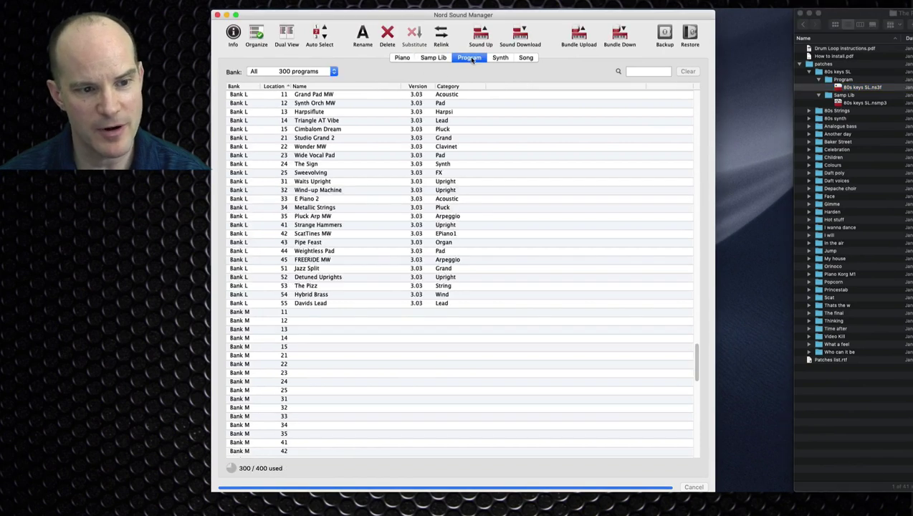
# Download 80s keys SL.ns3f from Finder to the empty Program location 11 in Bank M.
pyautogui.scroll(-1, 320, 333)
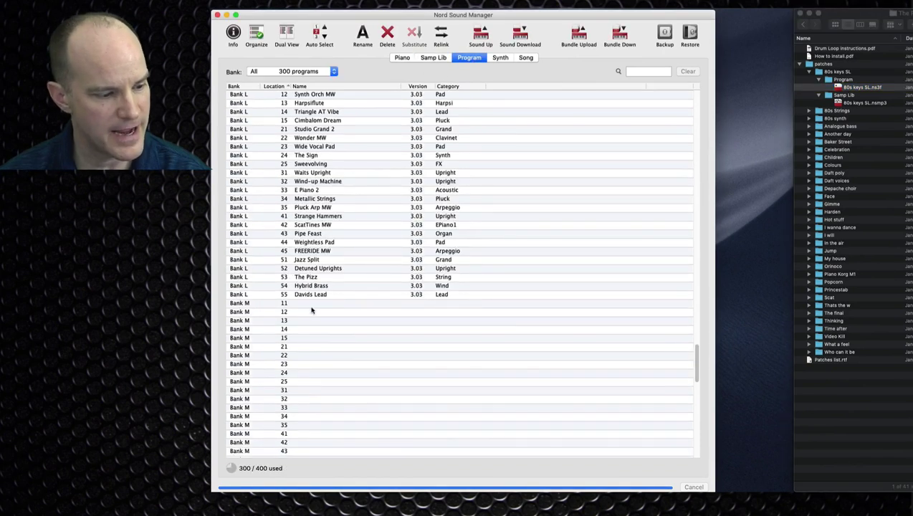
pyautogui.click(849, 88)
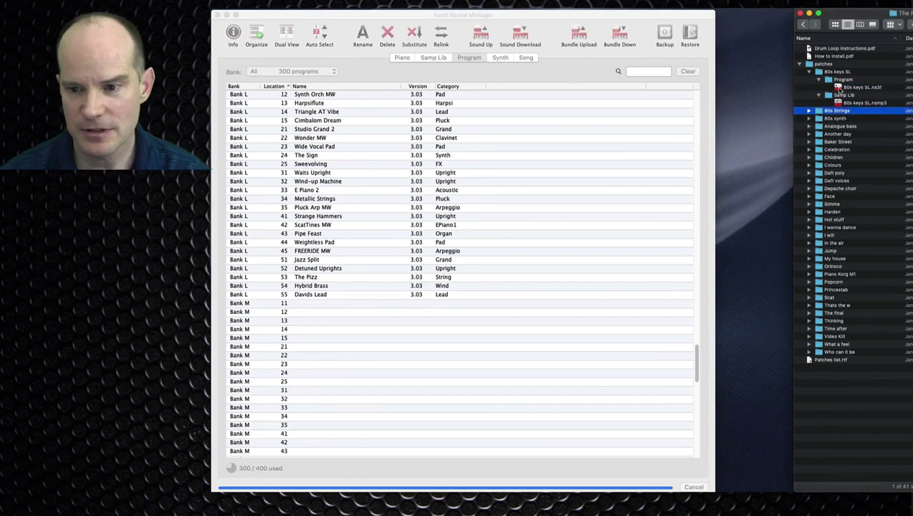
pyautogui.click(837, 87)
pyautogui.moveTo(828, 94); pyautogui.dragTo(512, 303)
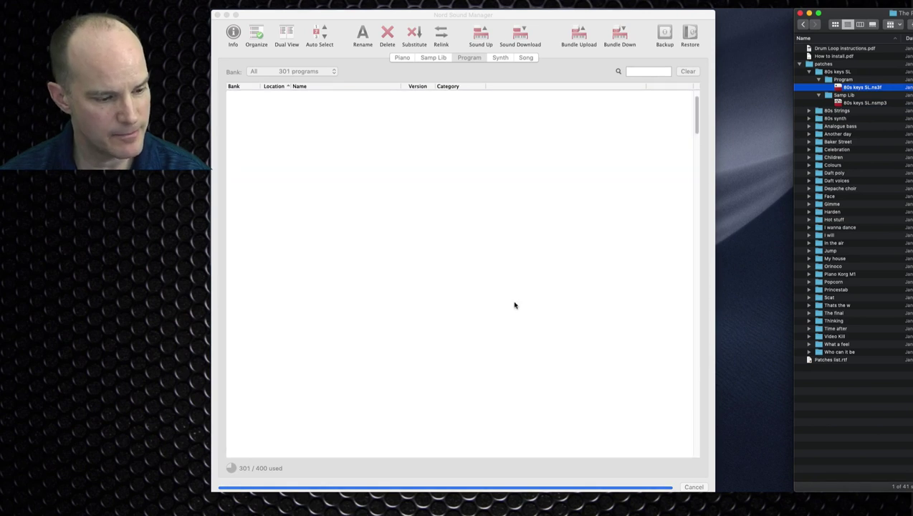
pyautogui.scroll(-2, 331, 402)
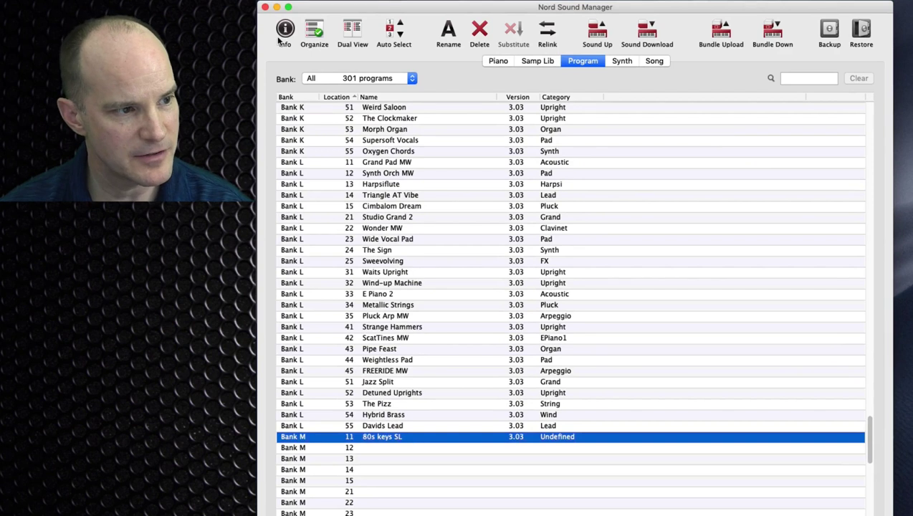
# Show the program info and examine which pianos and samples 80s keys SL in Bank M uses.
pyautogui.click(232, 35)
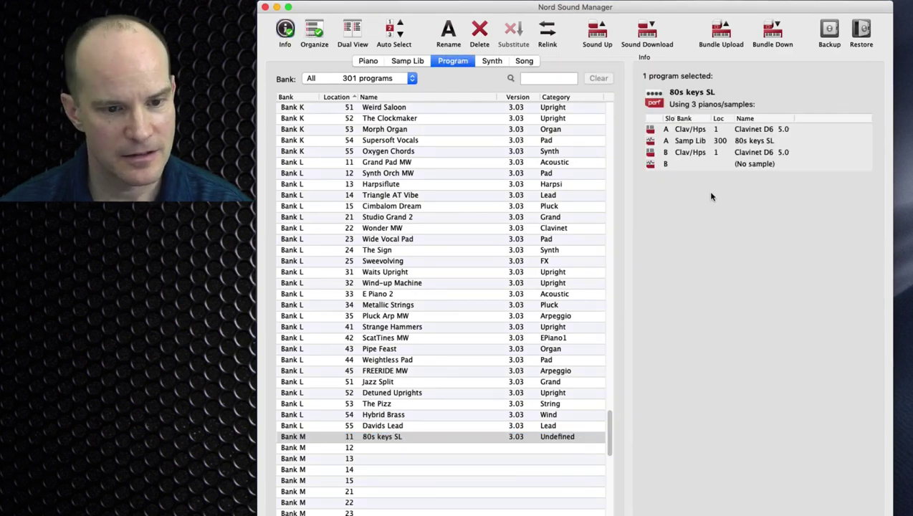
pyautogui.click(383, 438)
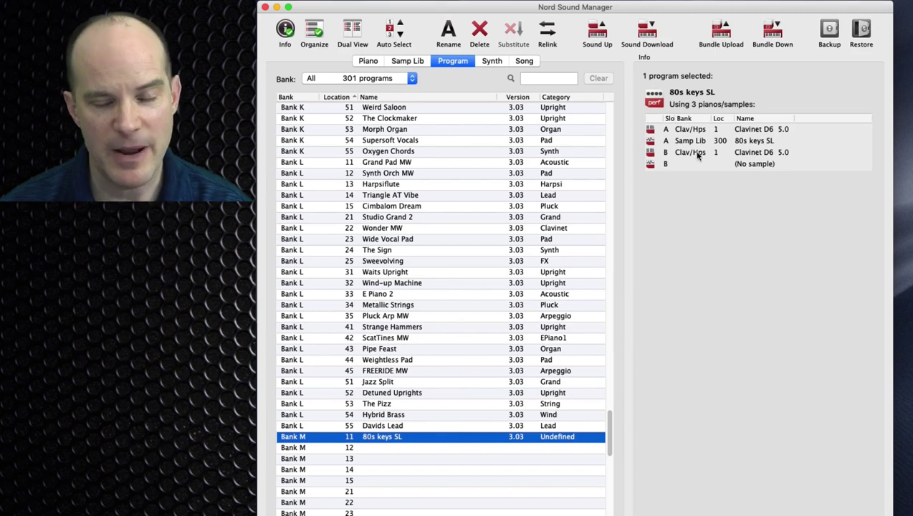
pyautogui.click(417, 447)
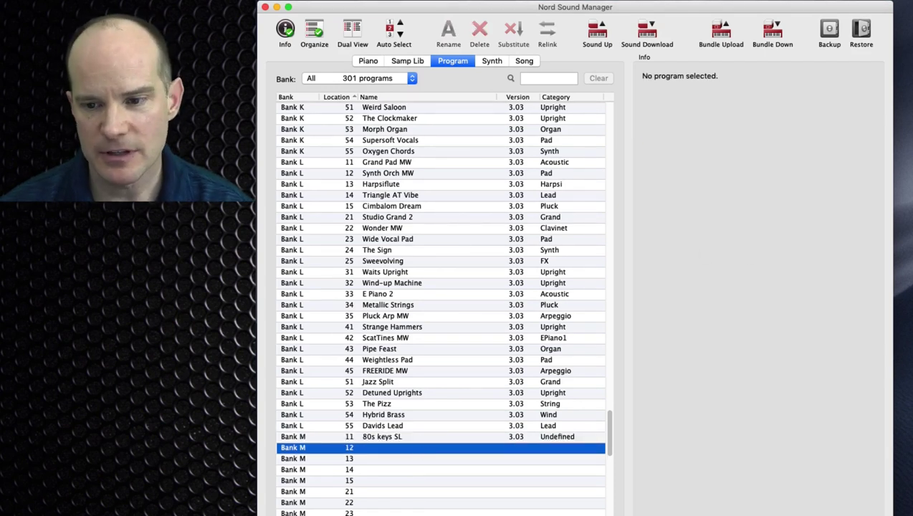
# Switch to Finder and expand the In the air folder with its Program and Samp Lib subfolders.
pyautogui.press('super+Tab')
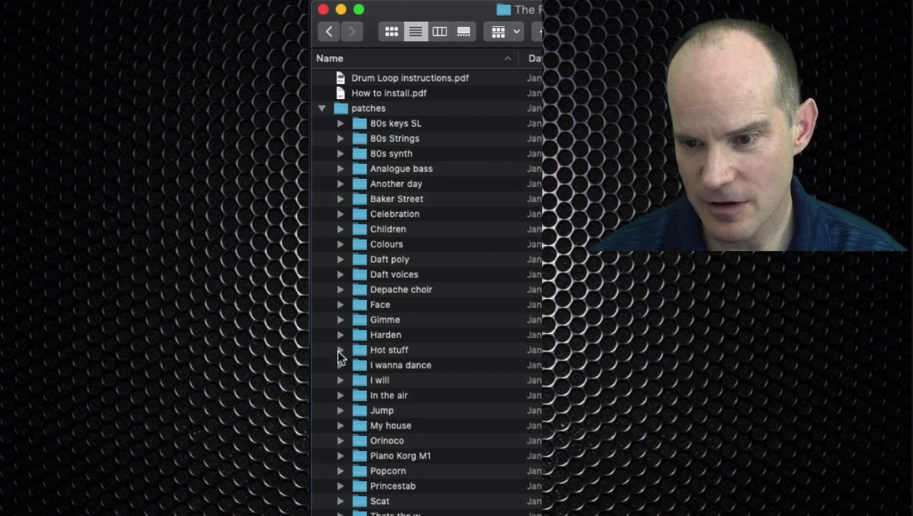
pyautogui.click(340, 395)
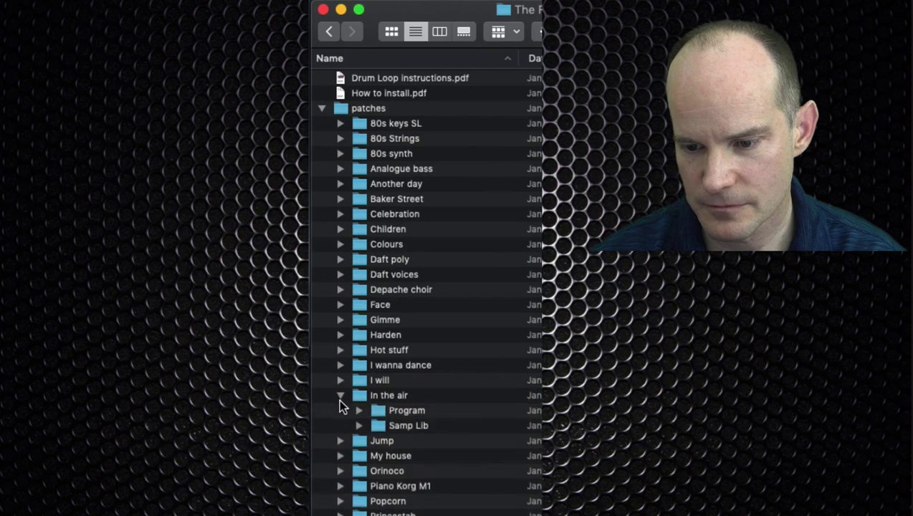
pyautogui.click(358, 425)
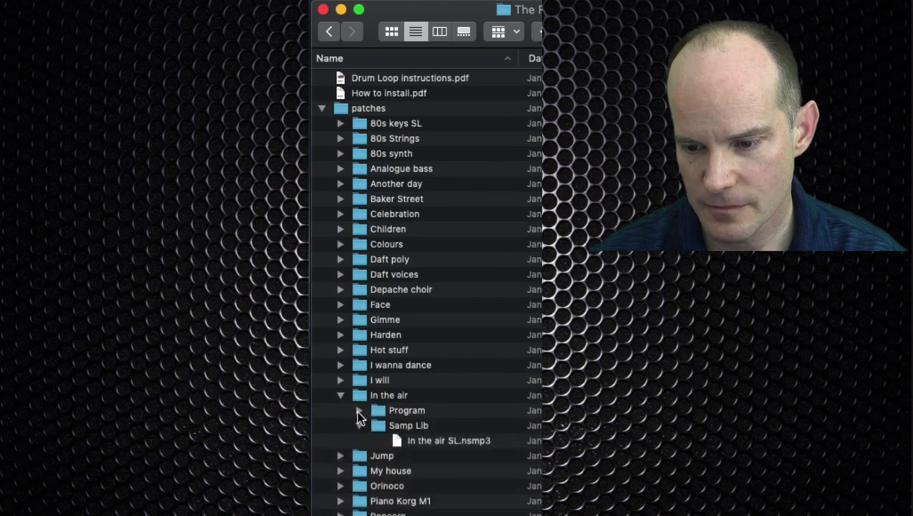
pyautogui.click(359, 410)
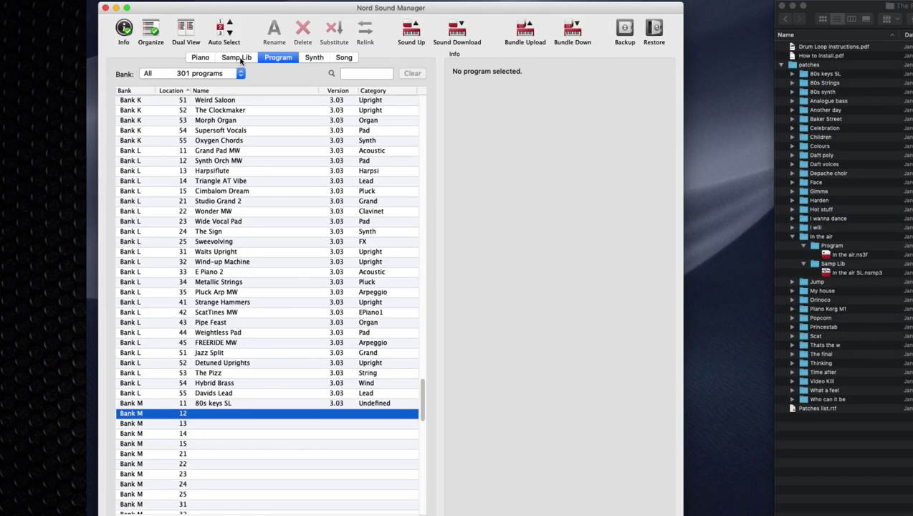
# Download In the air SL.nsmp3 from Finder to the empty Samp Lib location 301.
pyautogui.click(237, 56)
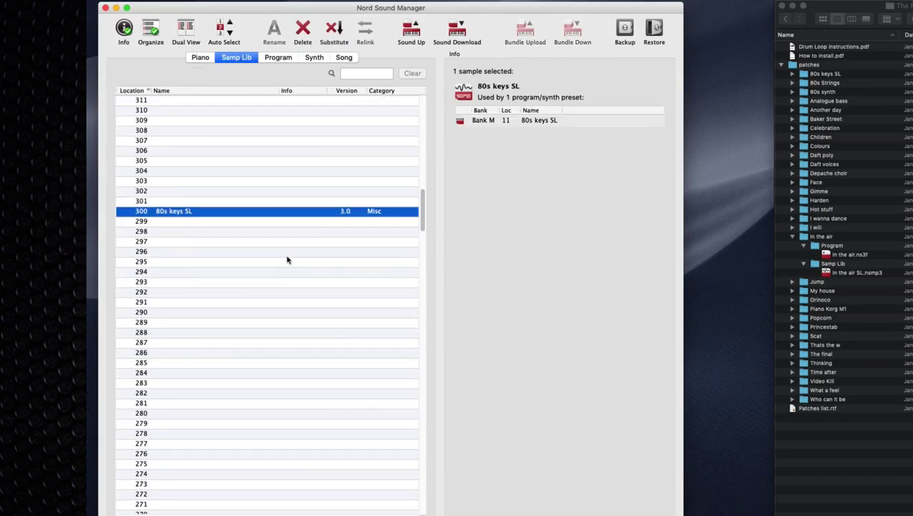
pyautogui.click(877, 292)
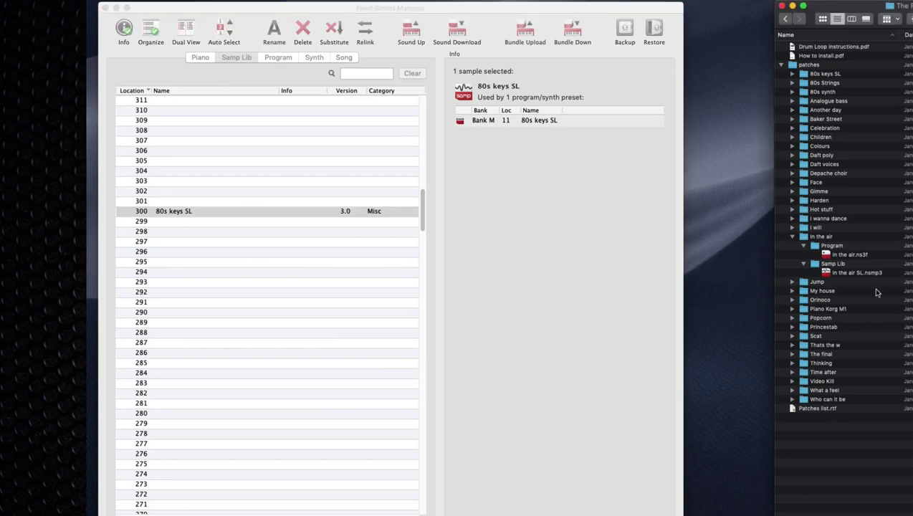
pyautogui.click(853, 255)
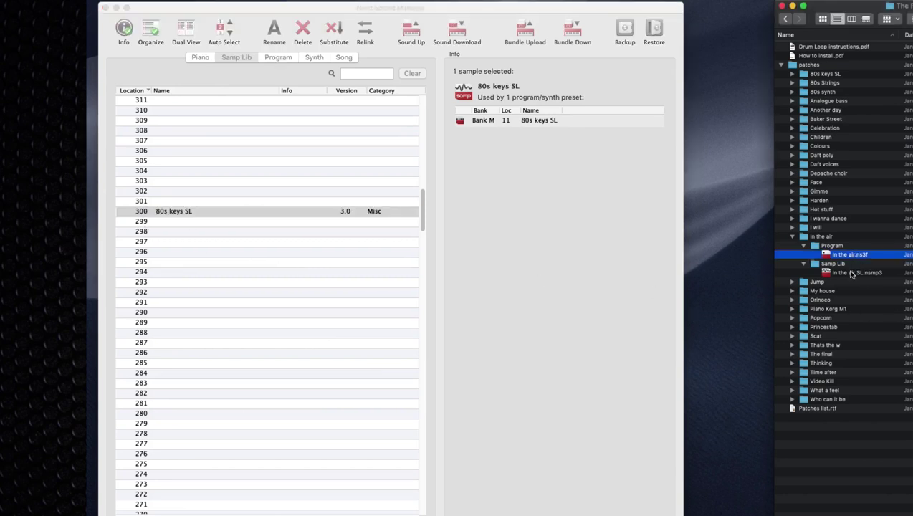
pyautogui.click(851, 273)
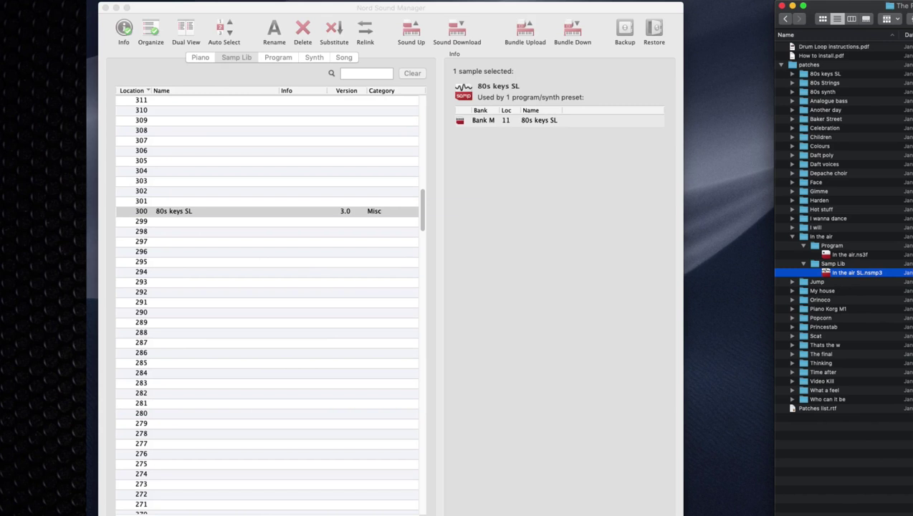
pyautogui.moveTo(871, 274); pyautogui.dragTo(319, 209)
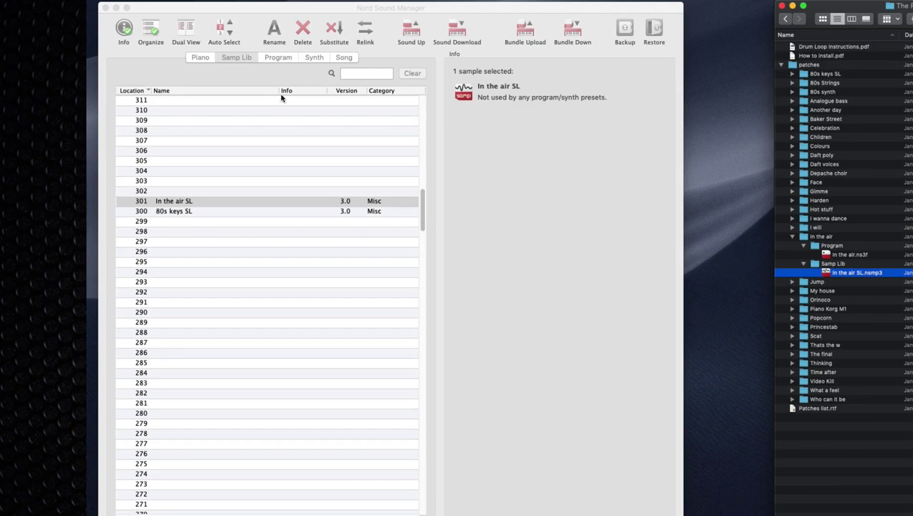
# Download In the air.ns3f from Finder to an empty Bank M location in the Program list, just below 80s keys SL.
pyautogui.click(278, 60)
pyautogui.click(278, 58)
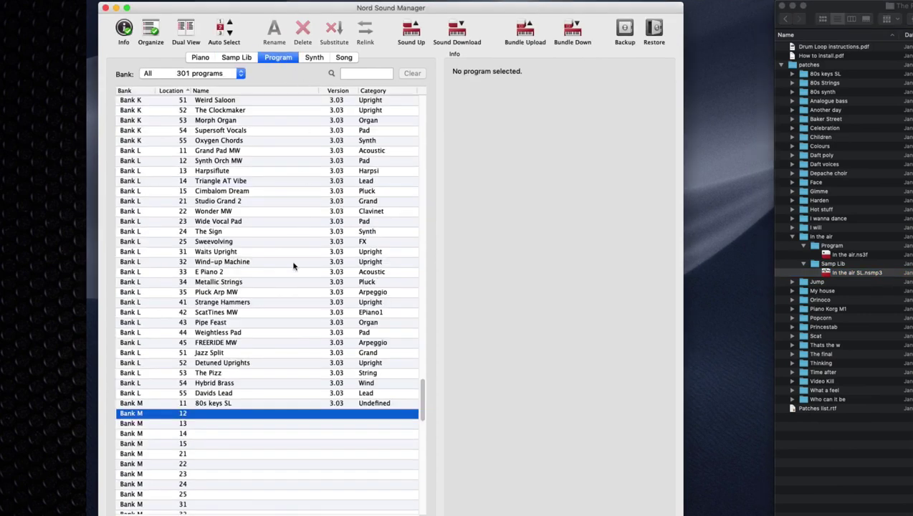
pyautogui.click(847, 255)
pyautogui.moveTo(831, 256); pyautogui.dragTo(288, 419)
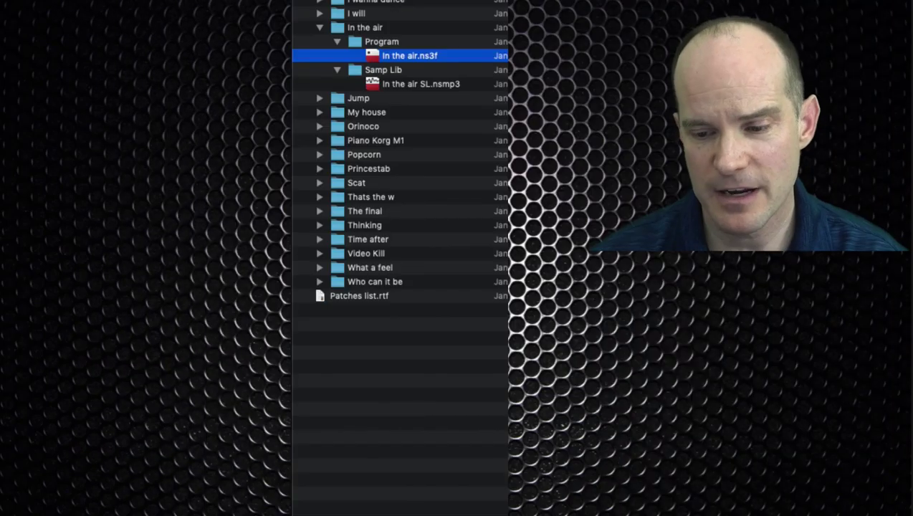
# Expand the patch folders Who can it be, What a feel, Video Kill, The final, Thats the w, Princestab, Piano Korg M1 and My house in Finder.
pyautogui.click(319, 281)
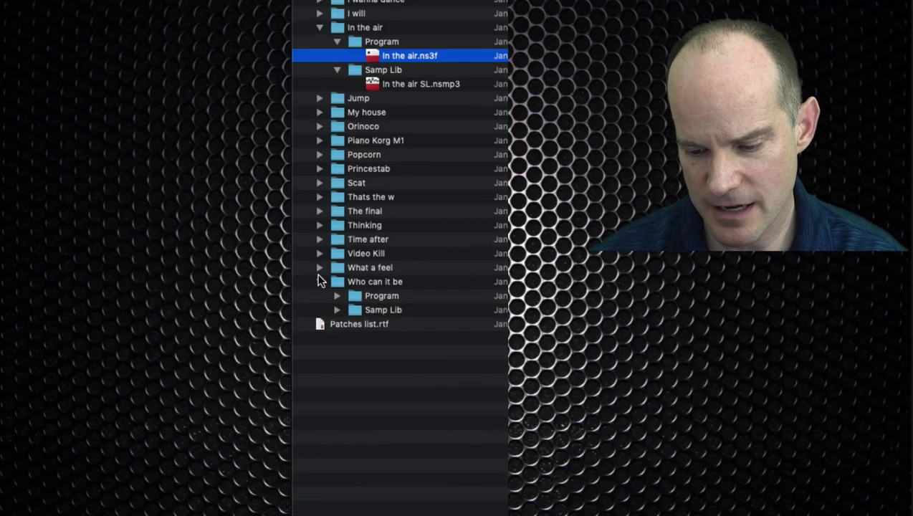
pyautogui.click(320, 267)
pyautogui.click(320, 253)
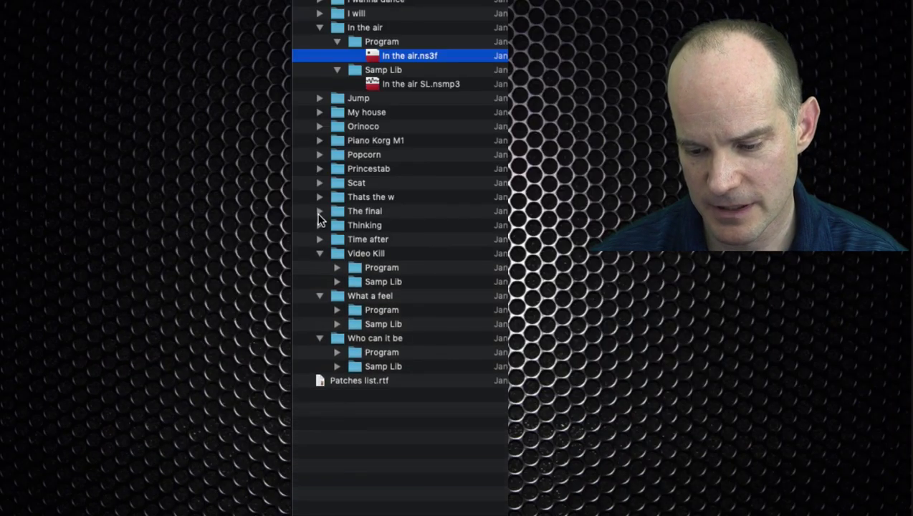
pyautogui.click(320, 211)
pyautogui.click(319, 197)
pyautogui.click(319, 169)
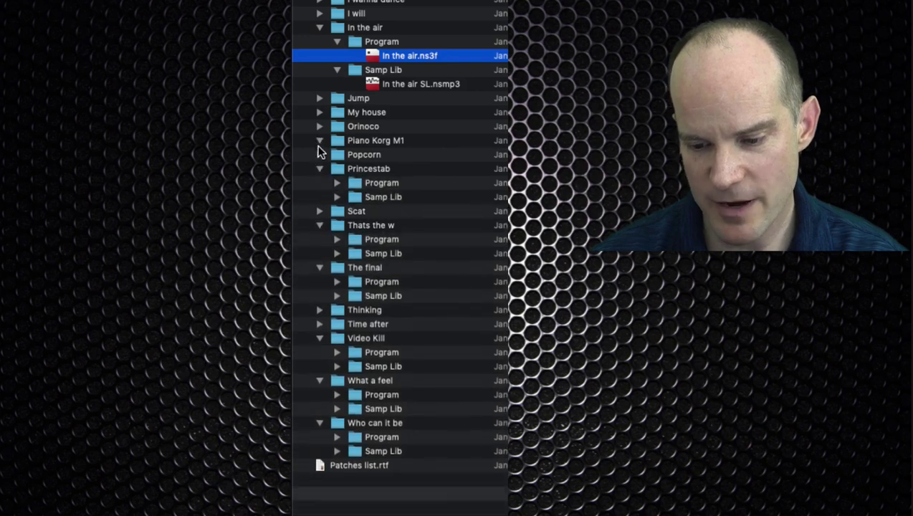
pyautogui.click(320, 141)
pyautogui.click(319, 113)
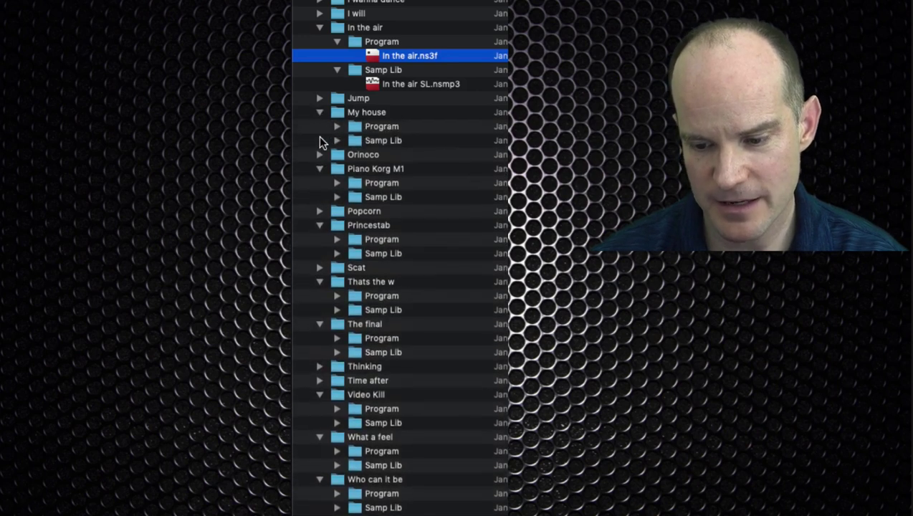